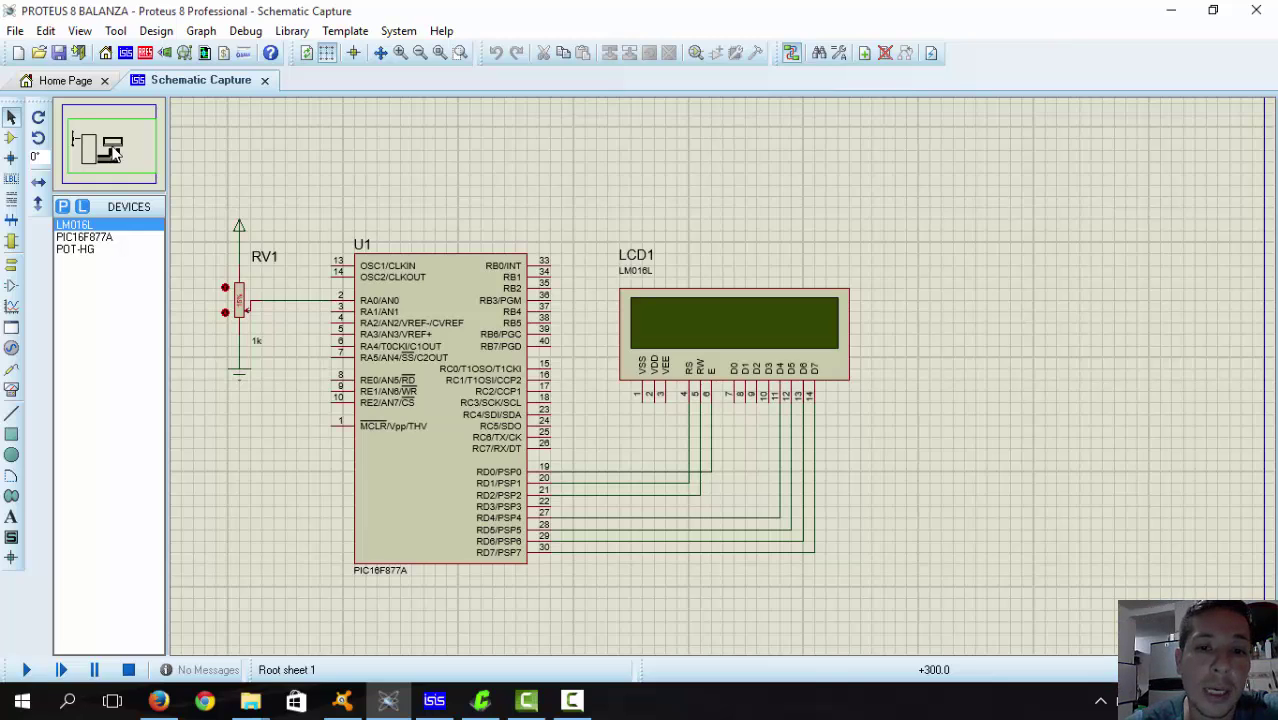
Review the balanza unad.c code in CCS C Compiler and bring up the PROTEUS 7 BALANZA schematic in ISIS.
{"action": "left_click", "coordinate": [484, 702]}
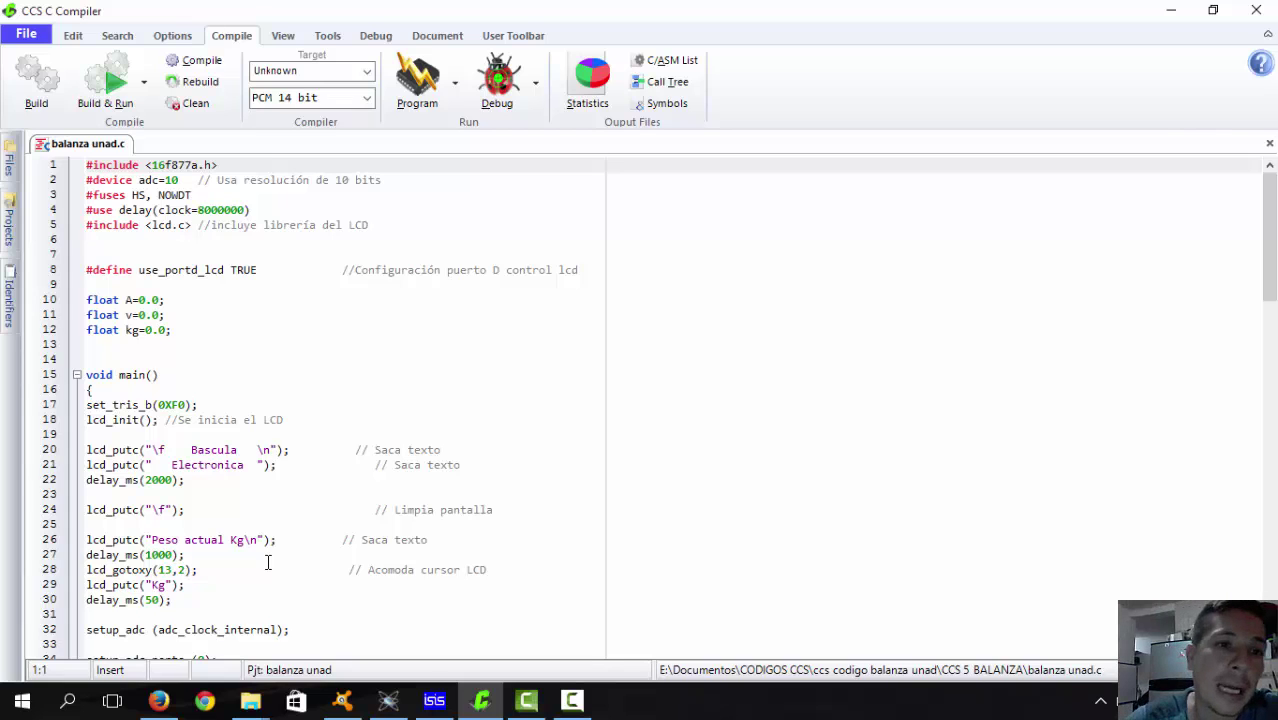
{"action": "left_click", "coordinate": [434, 700]}
{"action": "left_click_drag", "start_coordinate": [428, 311], "coordinate": [828, 281]}
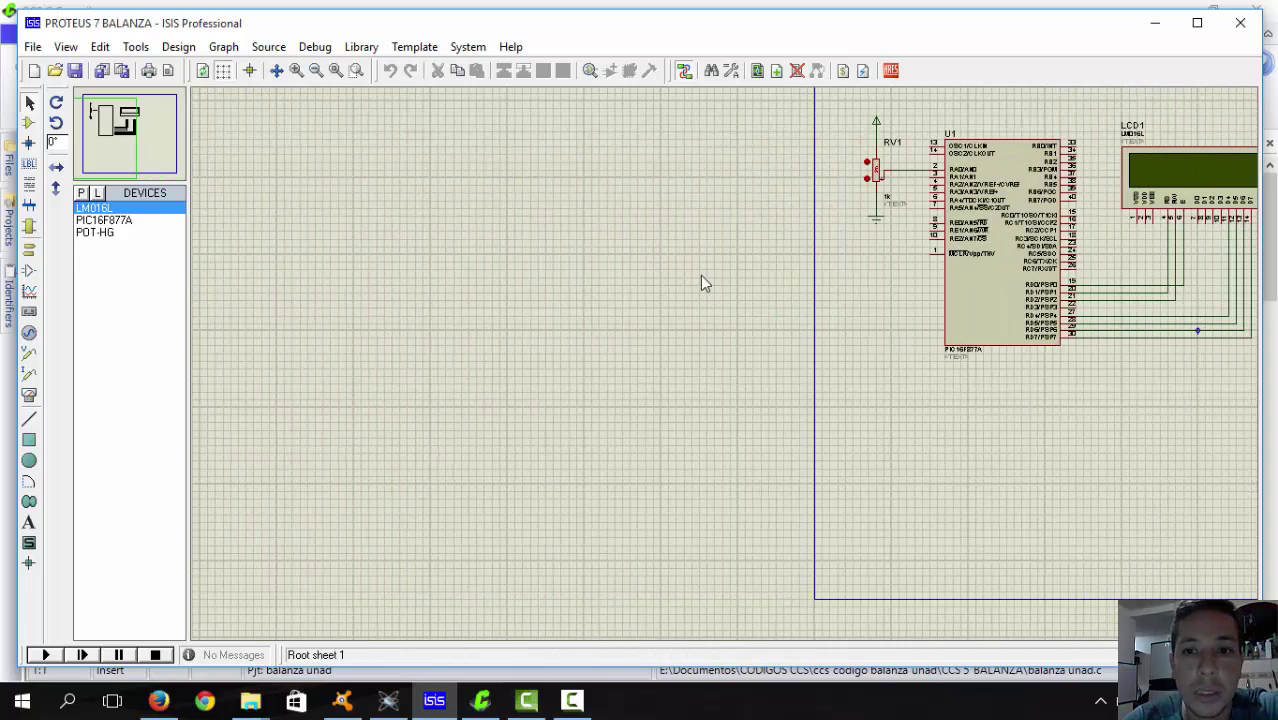
{"action": "left_click", "coordinate": [132, 144]}
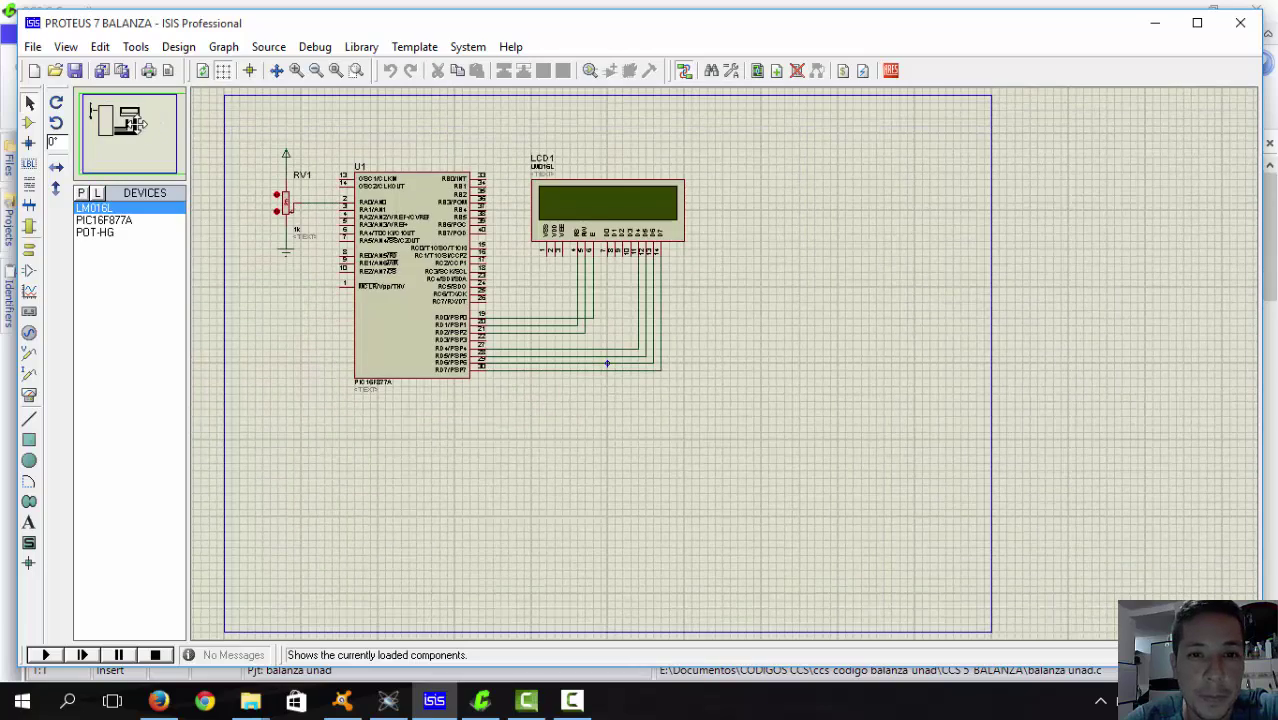
{"action": "left_click", "coordinate": [149, 138]}
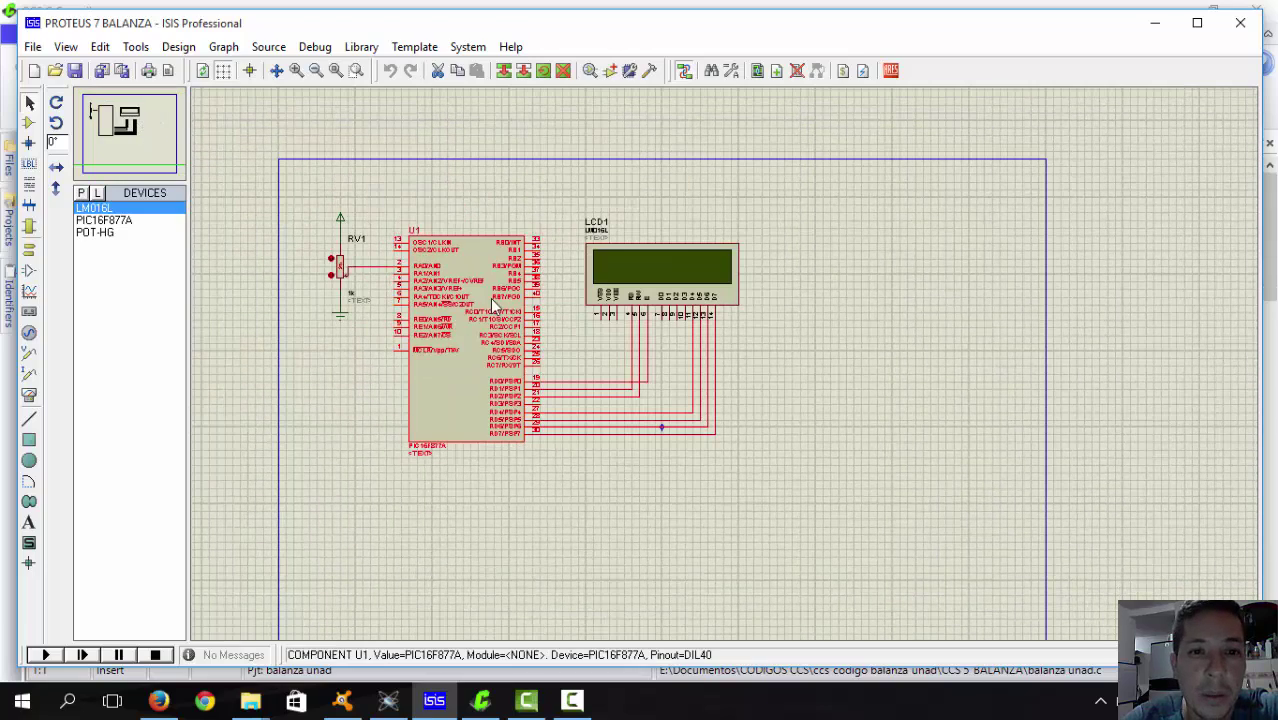
Open the PIC16F877A's component properties and browse the Documents folder for a program file.
{"action": "double_click", "coordinate": [447, 358]}
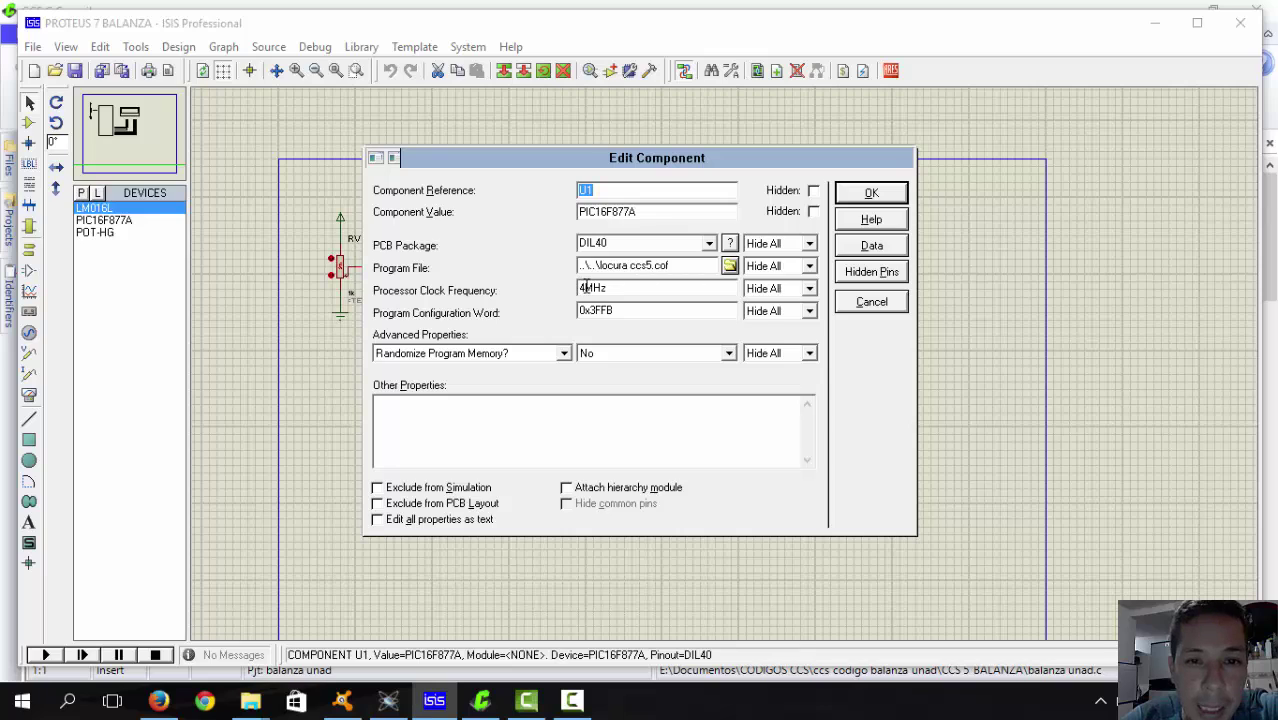
{"action": "left_click", "coordinate": [730, 266]}
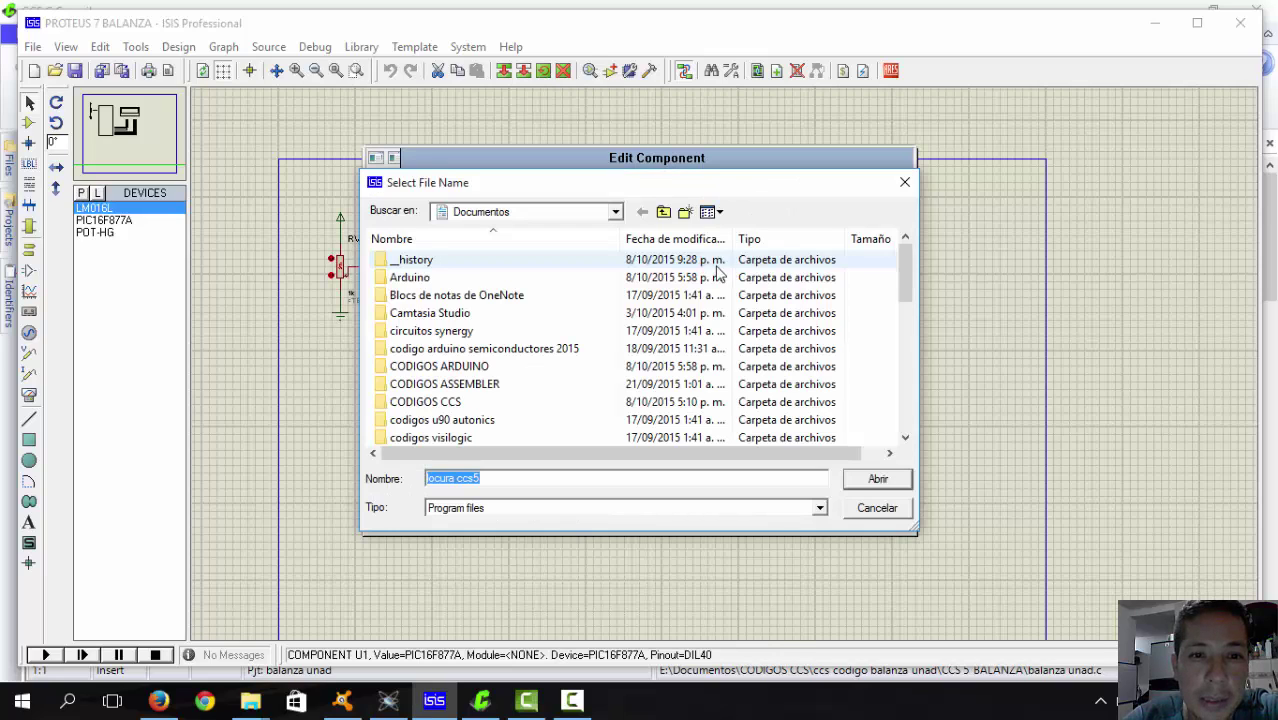
{"action": "left_click", "coordinate": [613, 214]}
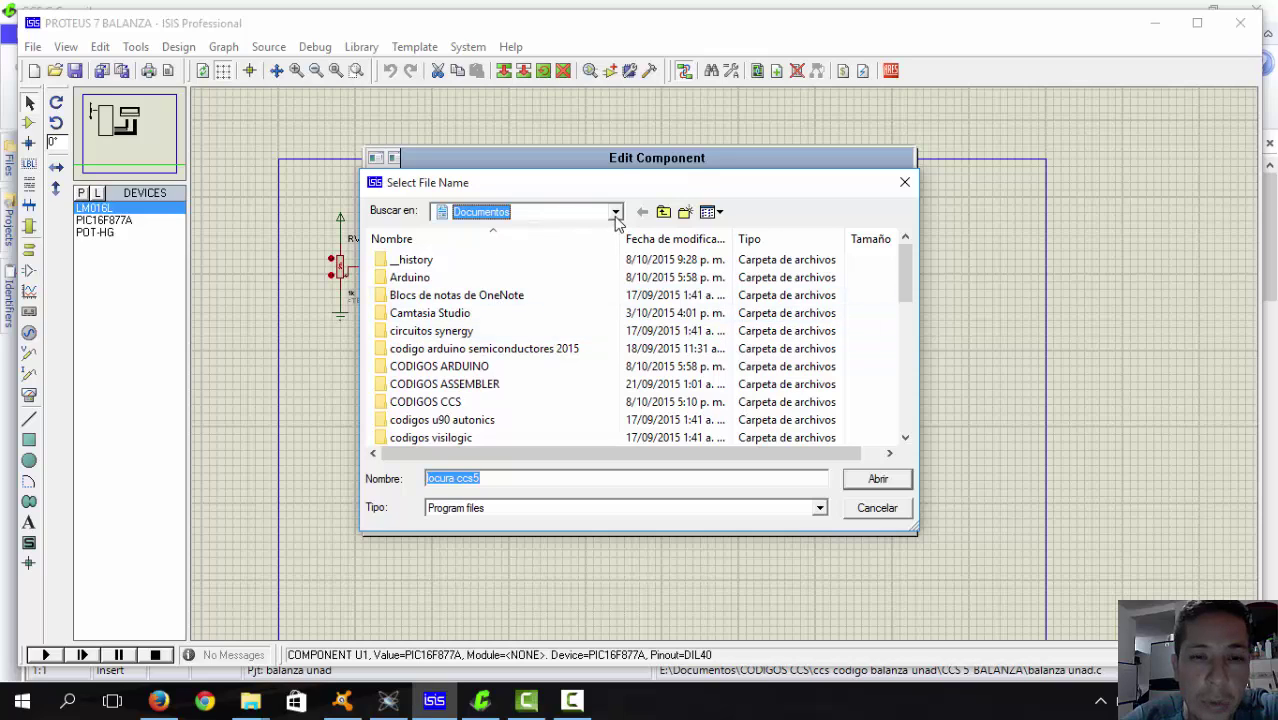
{"action": "left_click", "coordinate": [613, 212]}
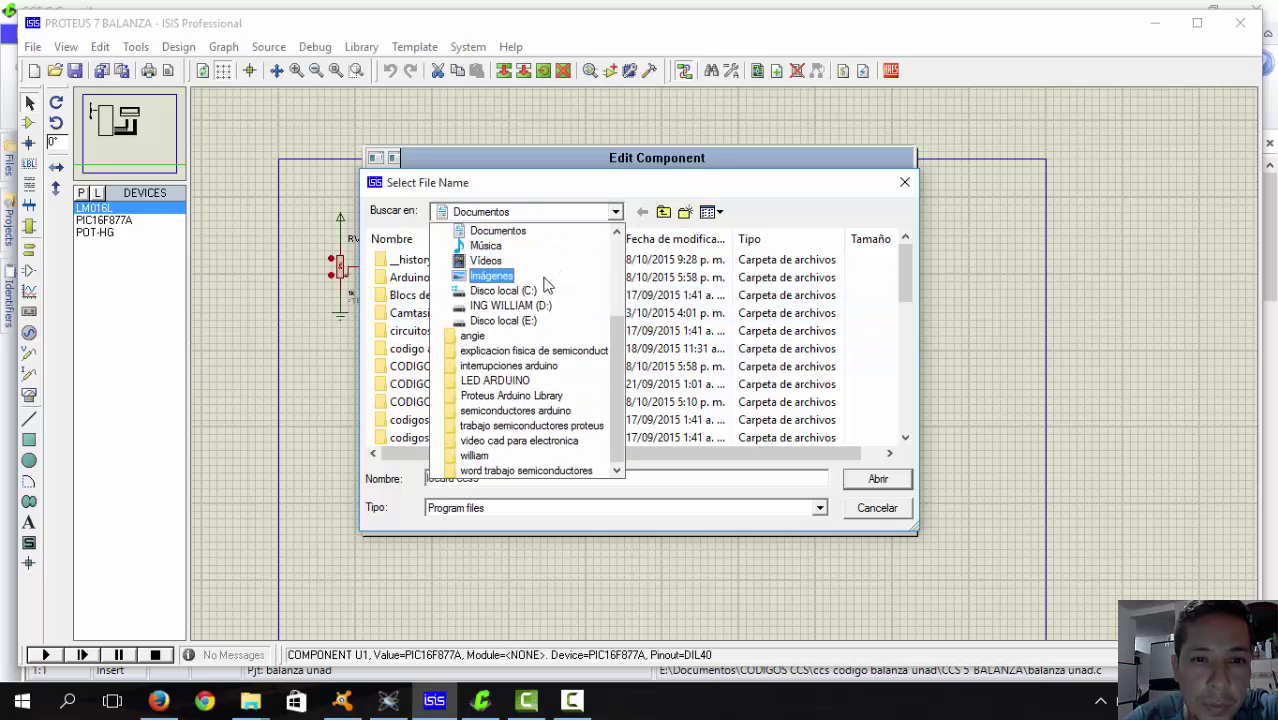
{"action": "left_click", "coordinate": [498, 231]}
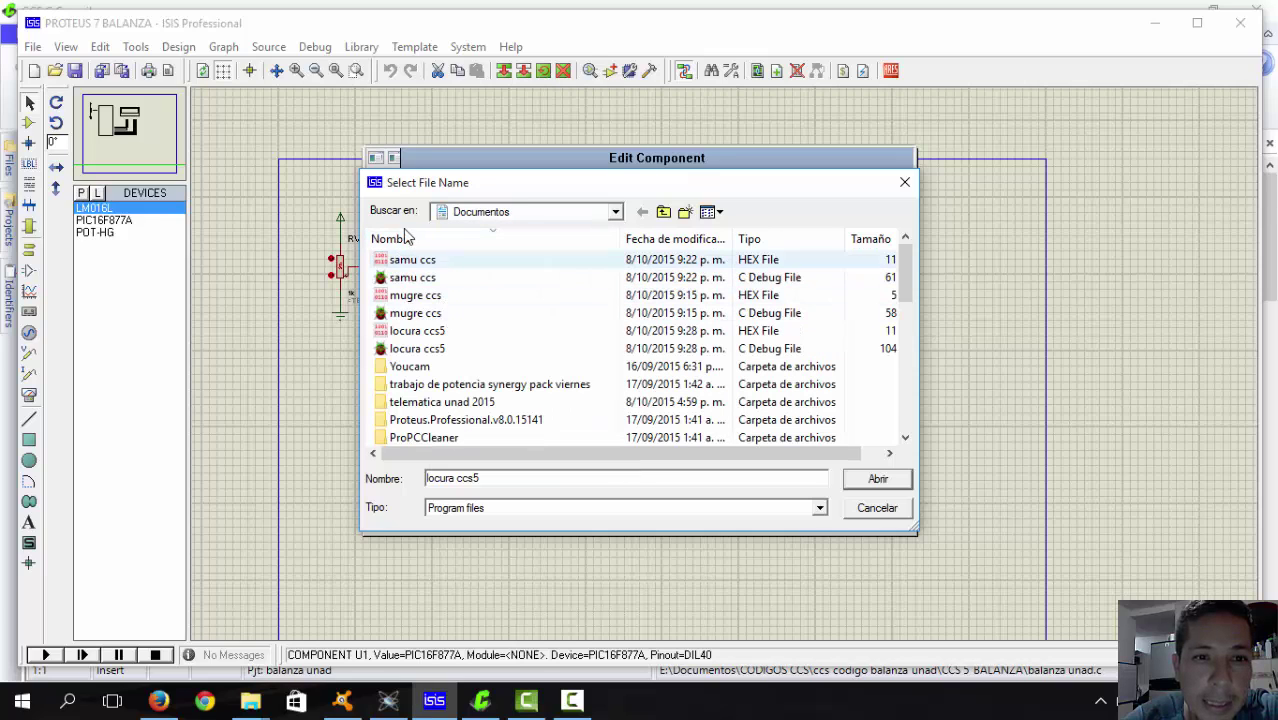
{"action": "left_click", "coordinate": [613, 212]}
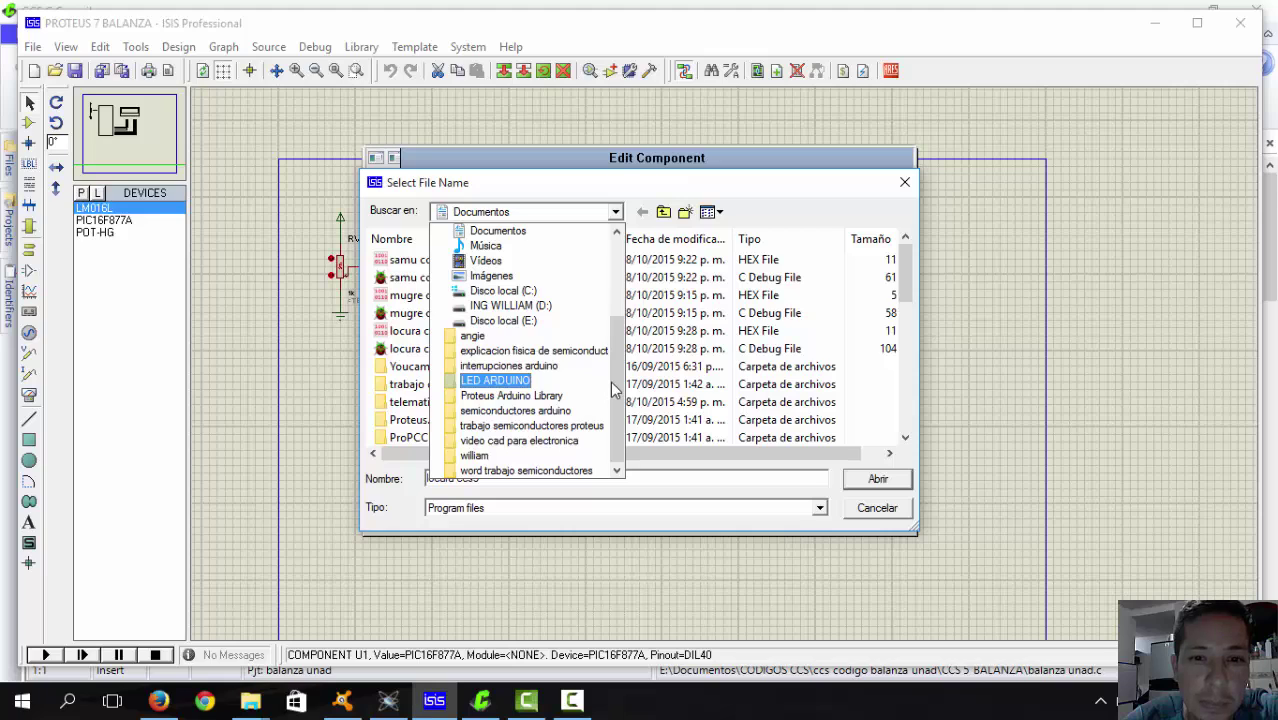
{"action": "scroll", "coordinate": [619, 383], "scroll_direction": "up", "scroll_amount": 1}
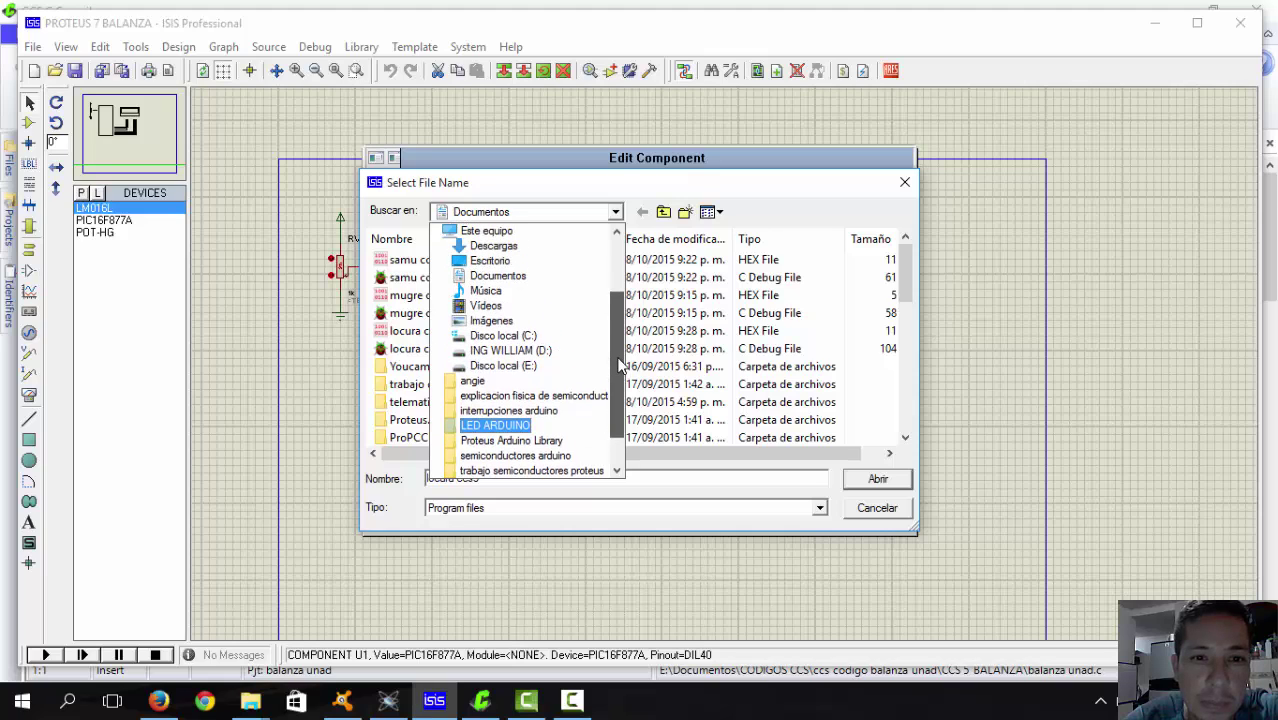
{"action": "left_click", "coordinate": [500, 276]}
{"action": "left_click", "coordinate": [506, 285]}
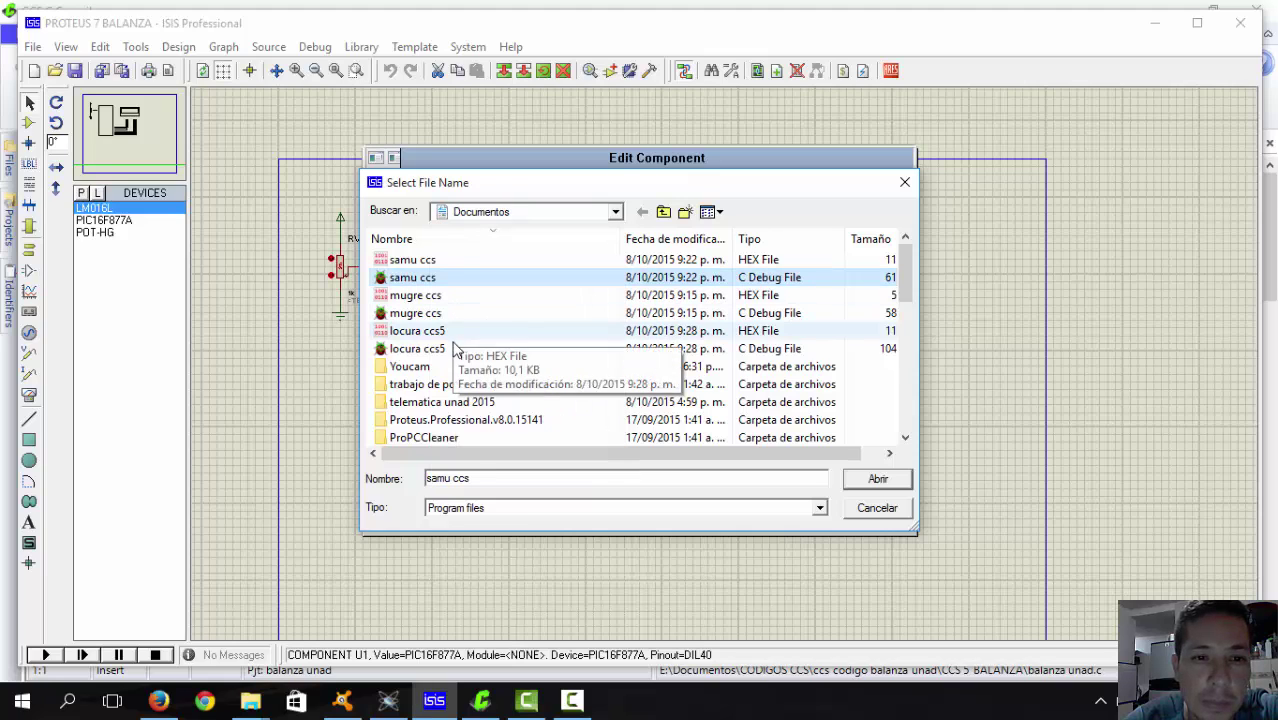
Assign the balanza unad C Debug file from CODIGOS CCS\ccs codigo balanza unad\CCS 5 BALANZA as the PIC16F877A's program.
{"action": "left_click_drag", "start_coordinate": [903, 288], "coordinate": [873, 374]}
{"action": "double_click", "coordinate": [440, 419]}
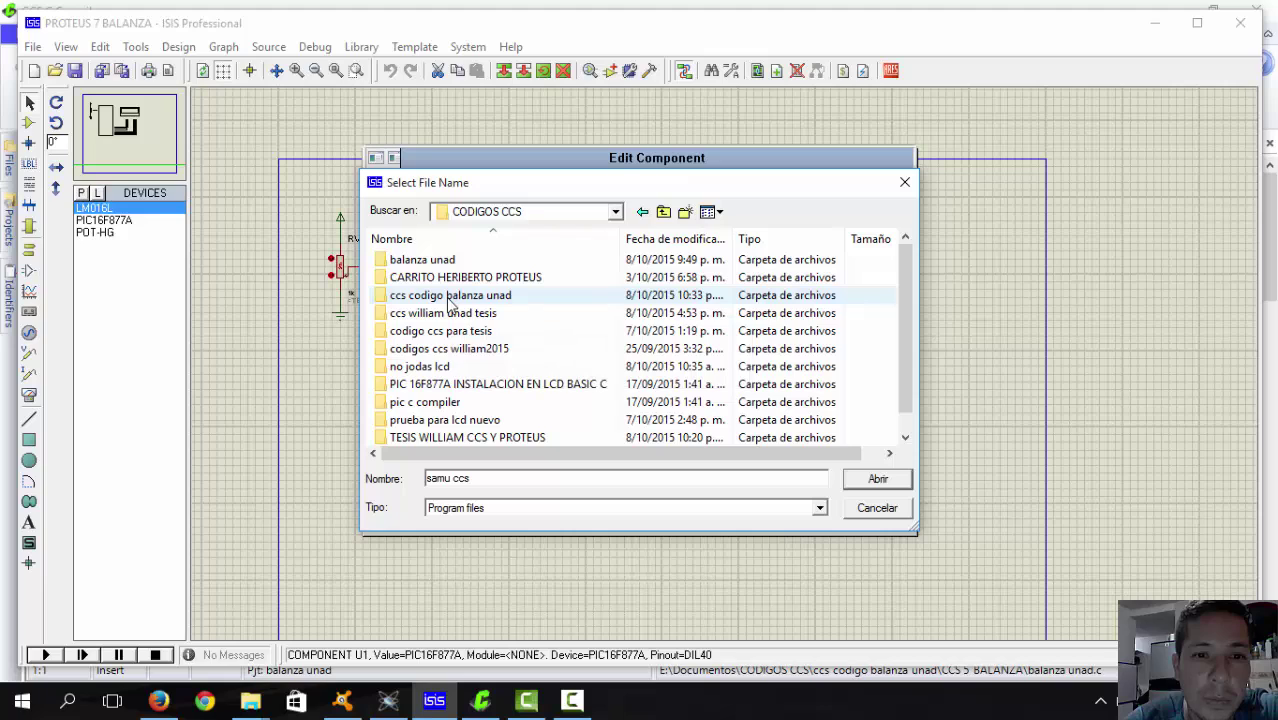
{"action": "double_click", "coordinate": [450, 295]}
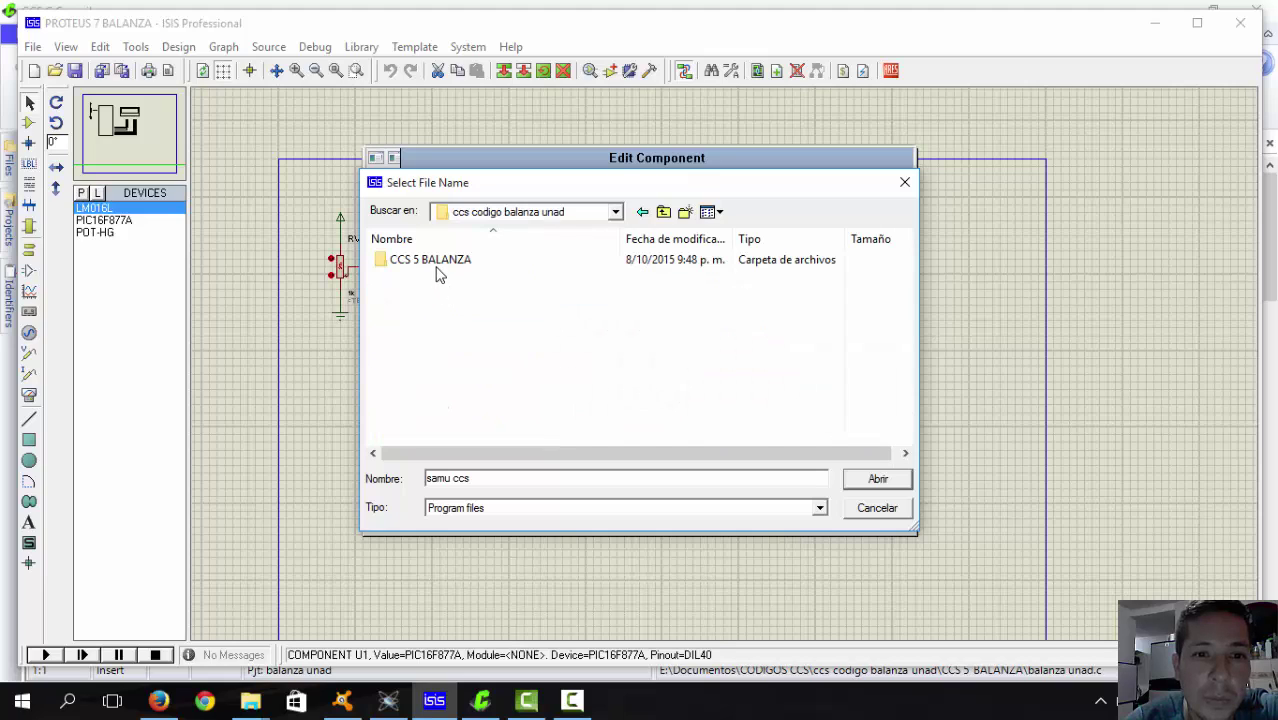
{"action": "double_click", "coordinate": [437, 272]}
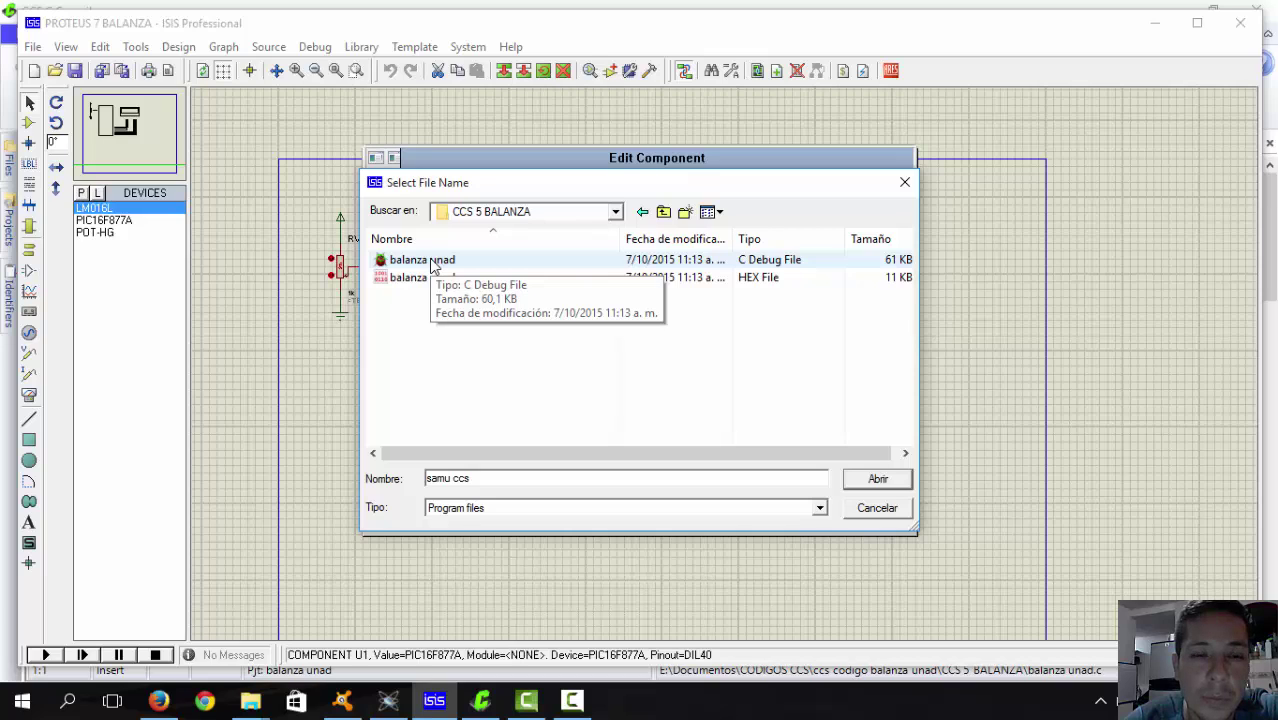
{"action": "left_click", "coordinate": [432, 262]}
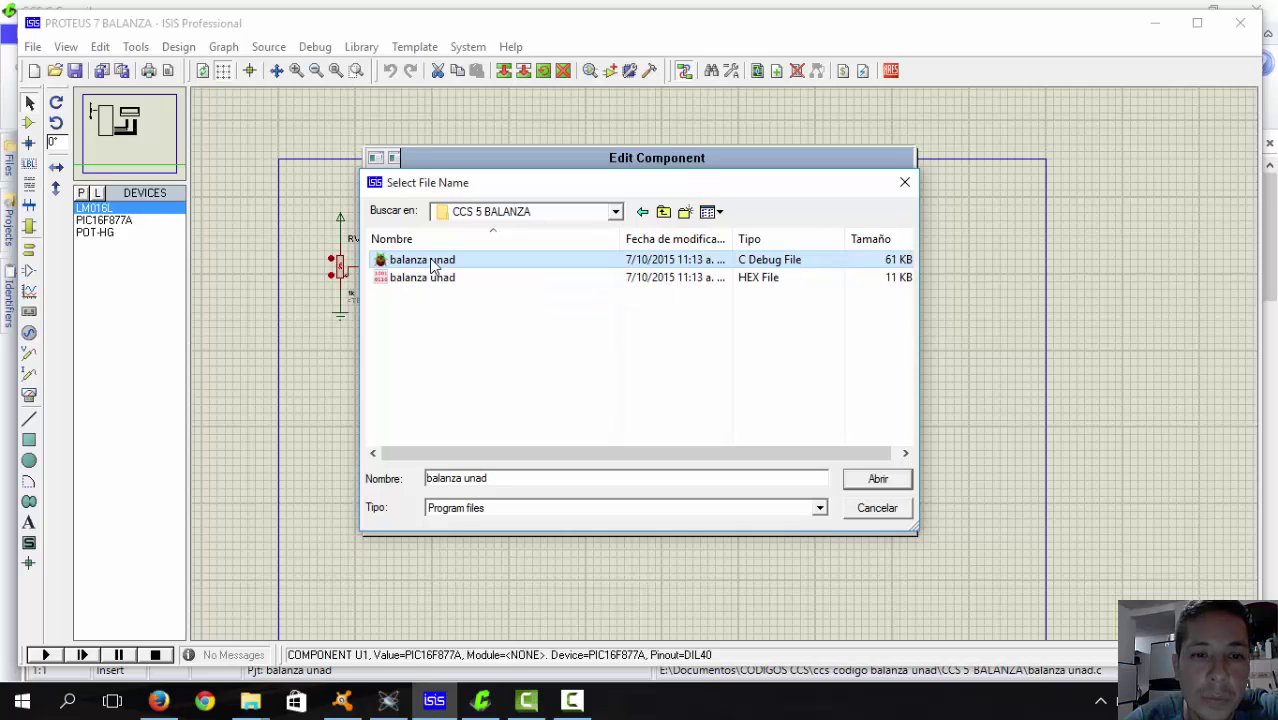
{"action": "left_click", "coordinate": [878, 480]}
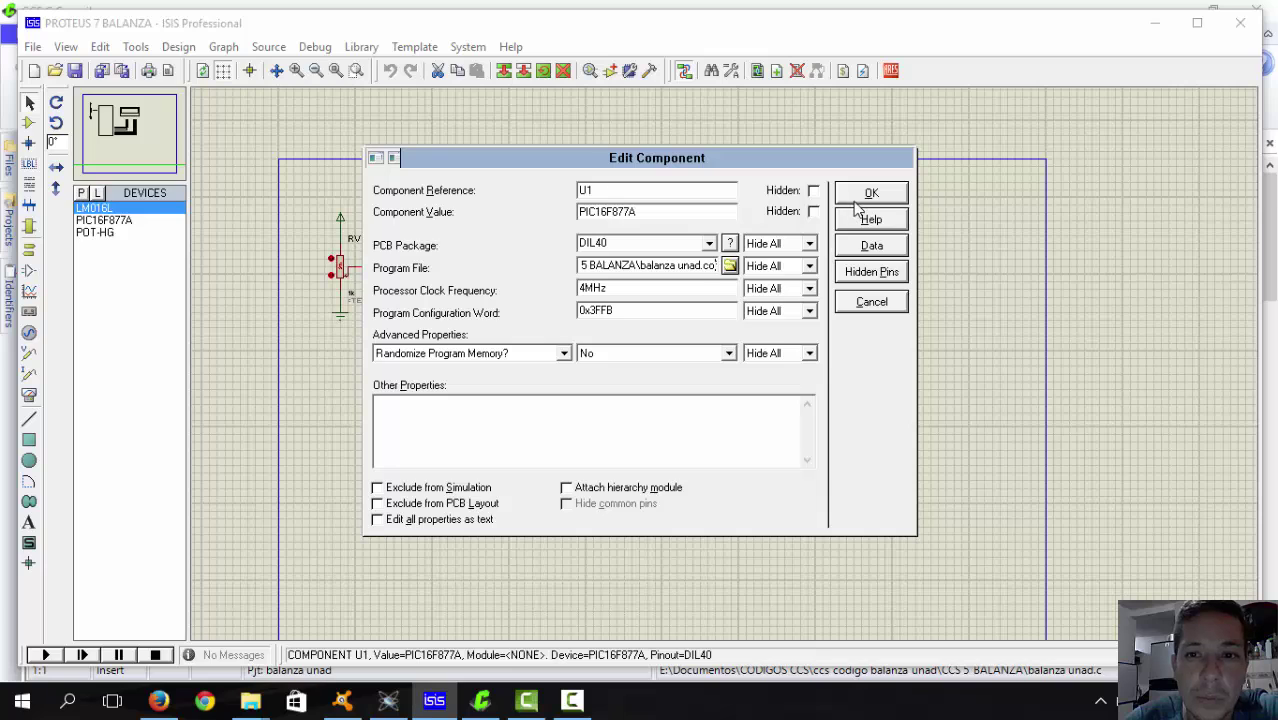
{"action": "left_click", "coordinate": [860, 196]}
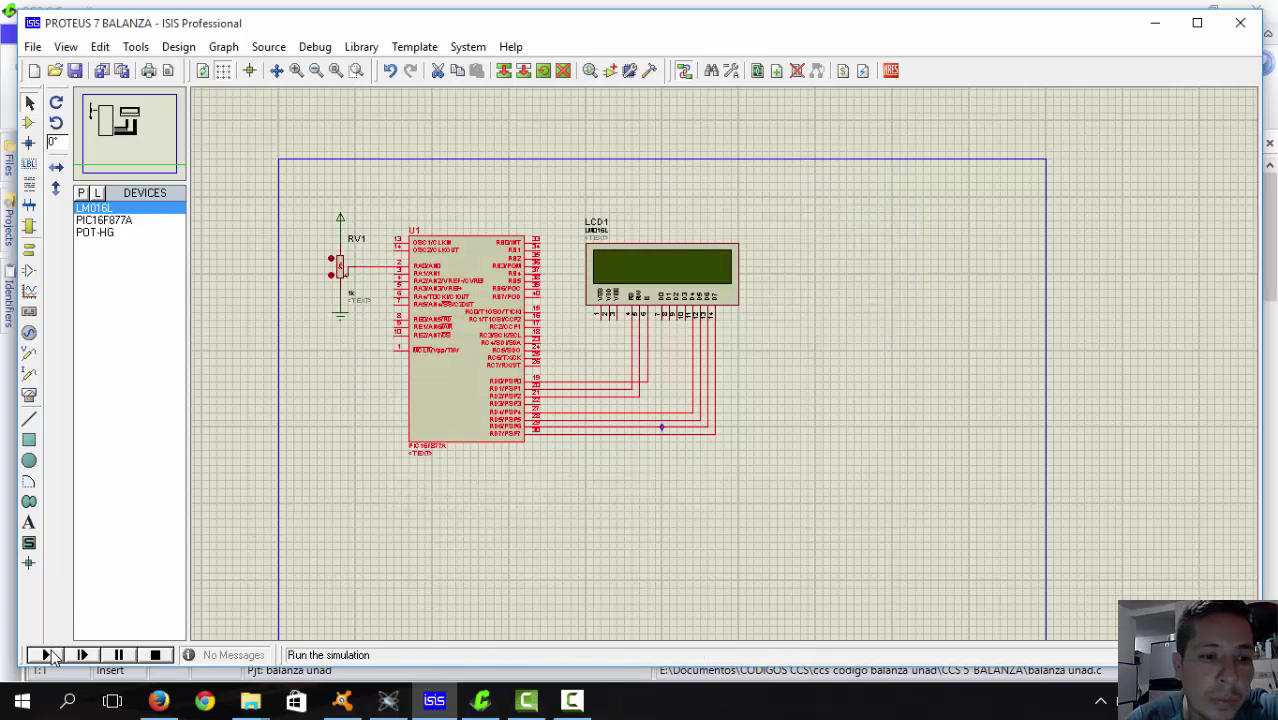
Run the simulation, inspect the LCD and microcontroller up close, and stop it.
{"action": "left_click", "coordinate": [46, 654]}
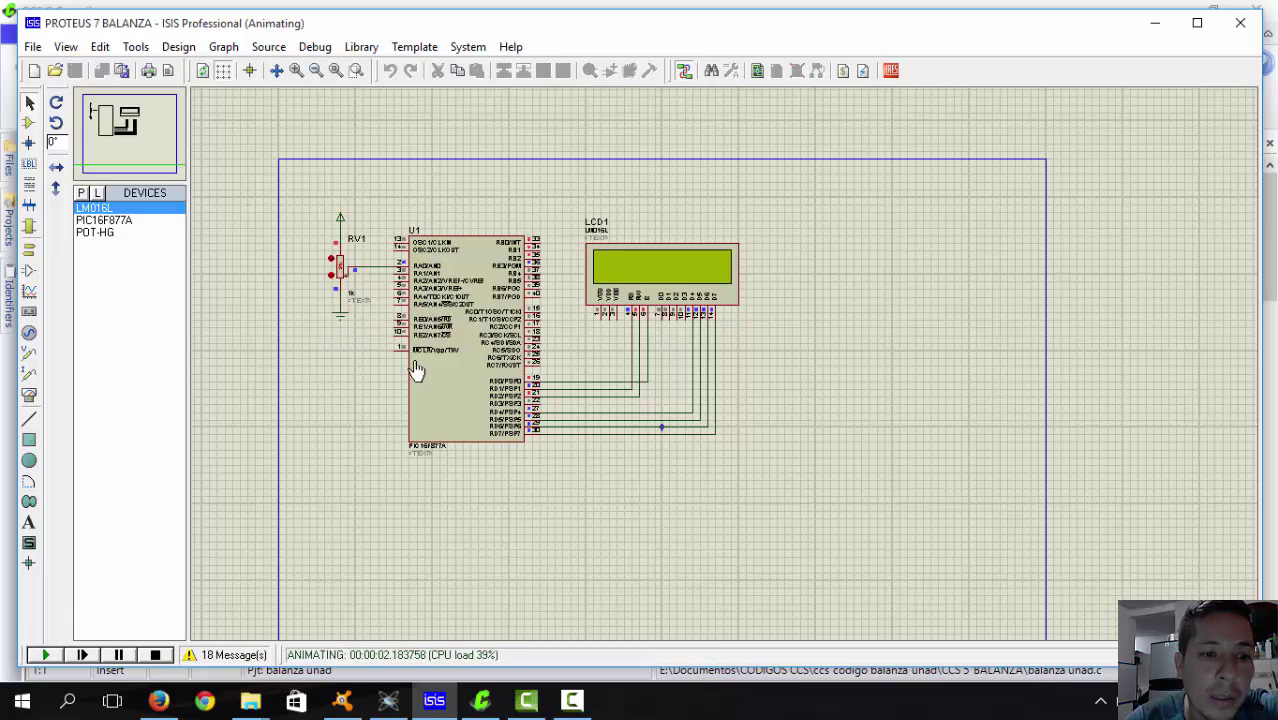
{"action": "left_click", "coordinate": [296, 70]}
{"action": "left_click", "coordinate": [140, 140]}
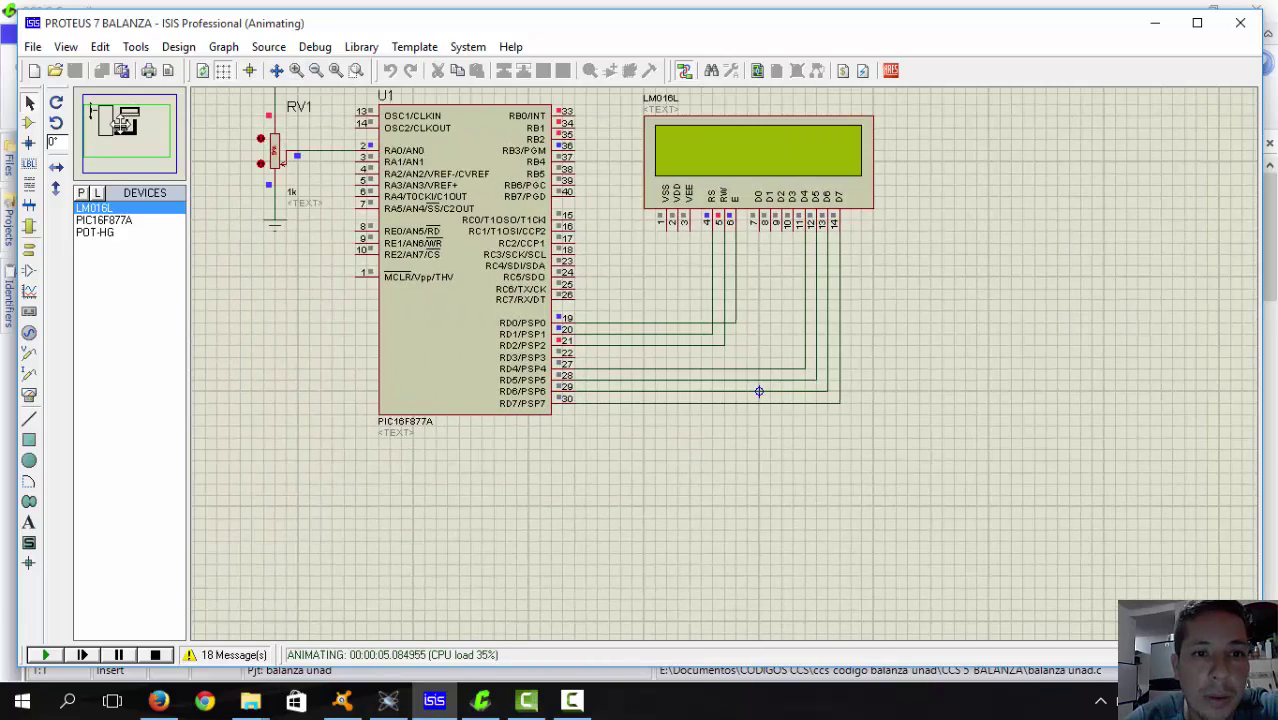
{"action": "left_click_drag", "start_coordinate": [120, 121], "coordinate": [127, 119]}
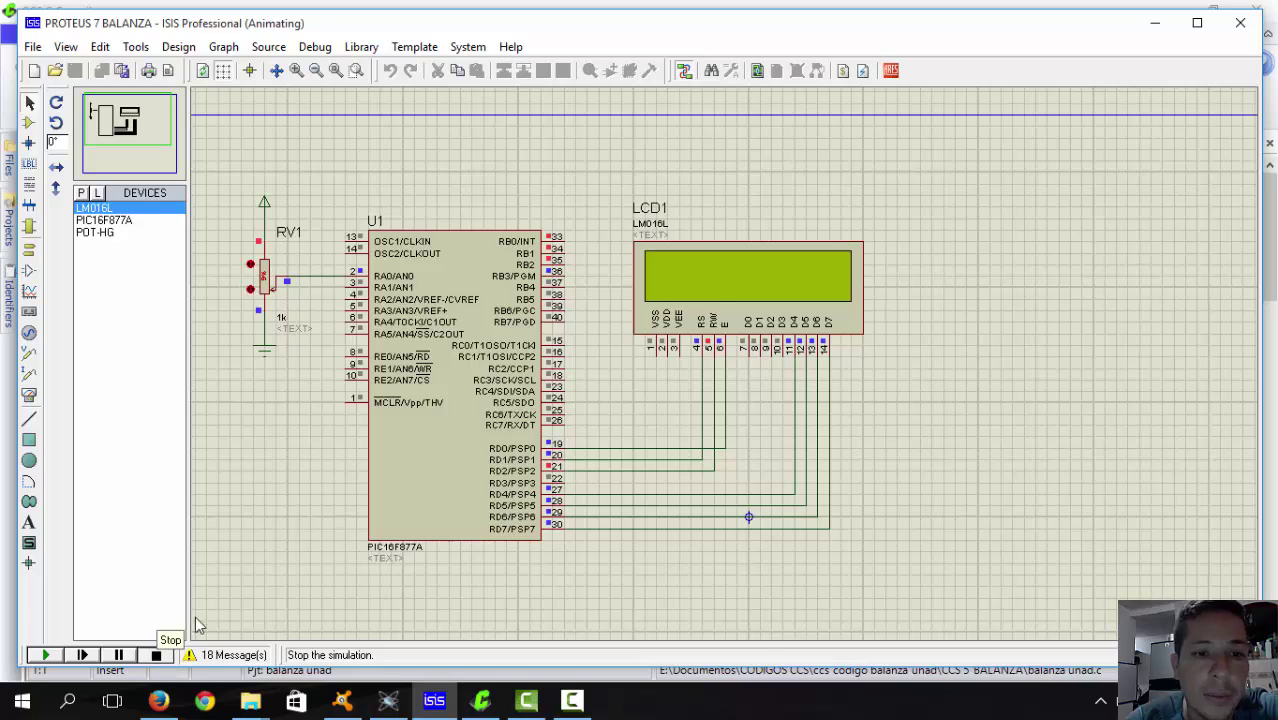
{"action": "left_click", "coordinate": [156, 654]}
Reopen the PIC16F877A's program file selection and look through the balanza unad folder inside CODIGOS CCS for another program.
{"action": "double_click", "coordinate": [486, 330]}
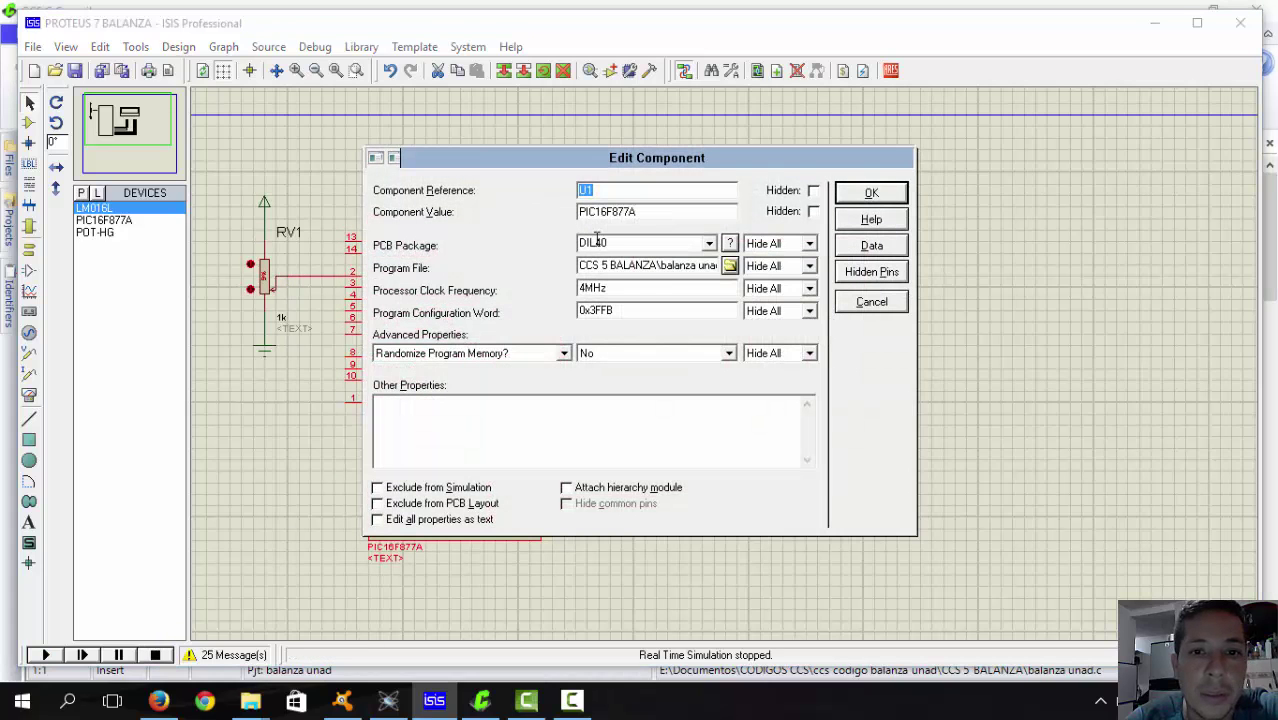
{"action": "left_click", "coordinate": [730, 266]}
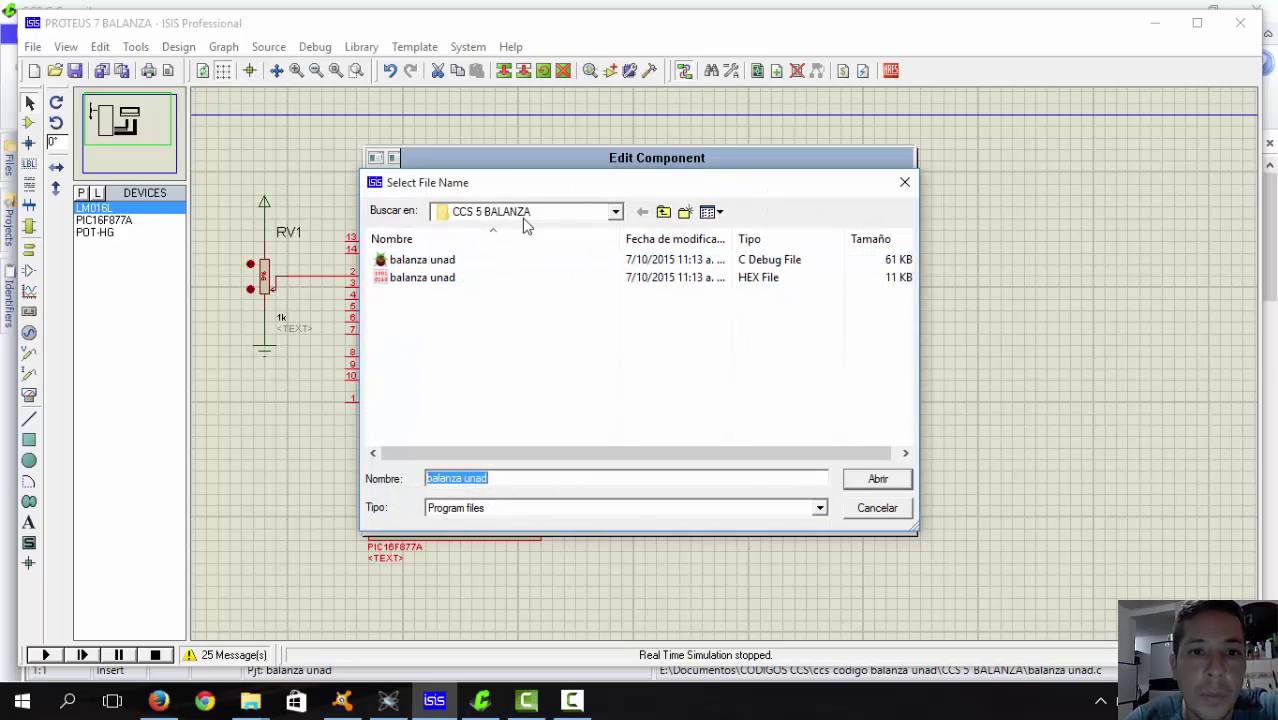
{"action": "left_click", "coordinate": [614, 213]}
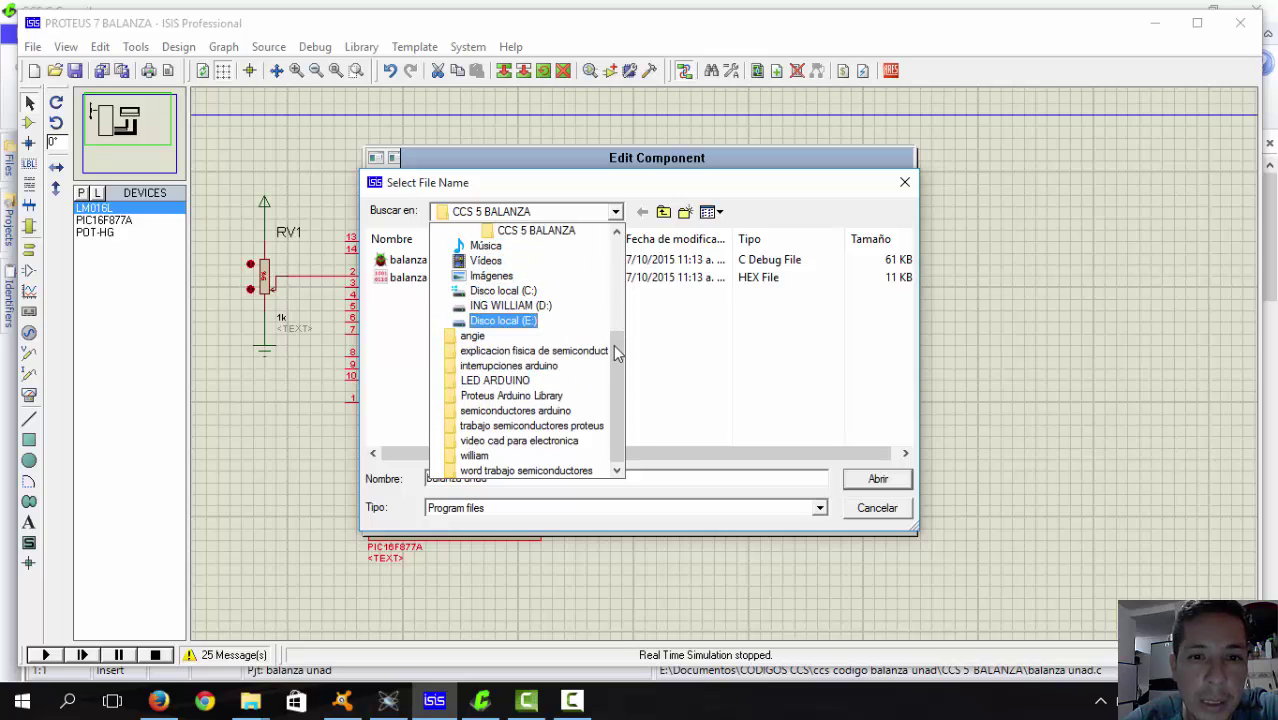
{"action": "scroll", "coordinate": [617, 366], "scroll_direction": "up", "scroll_amount": 2}
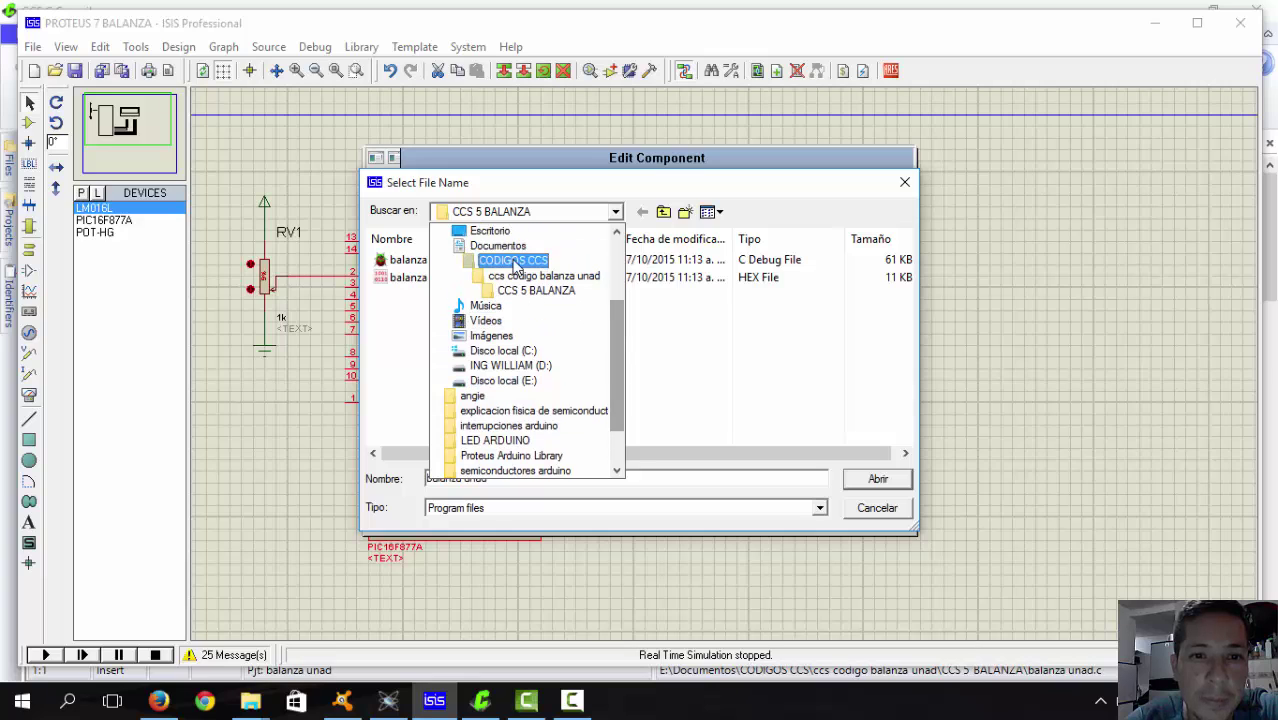
{"action": "left_click", "coordinate": [515, 262]}
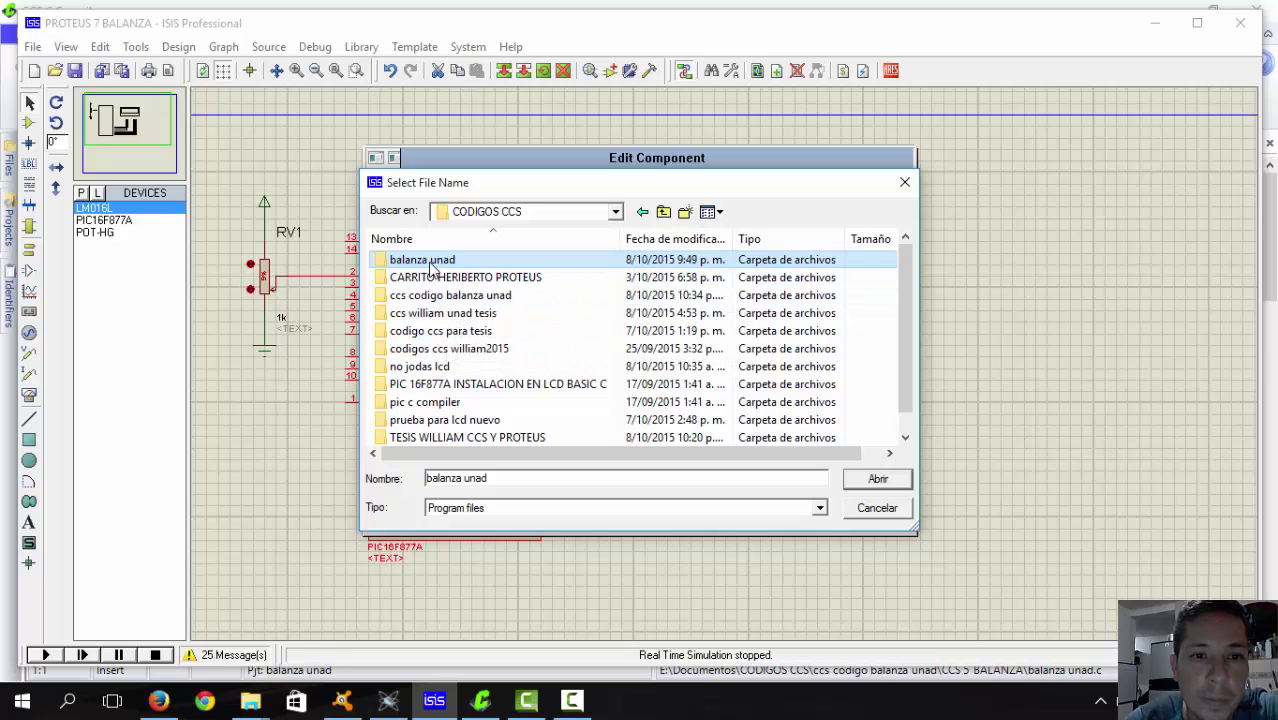
{"action": "double_click", "coordinate": [430, 264]}
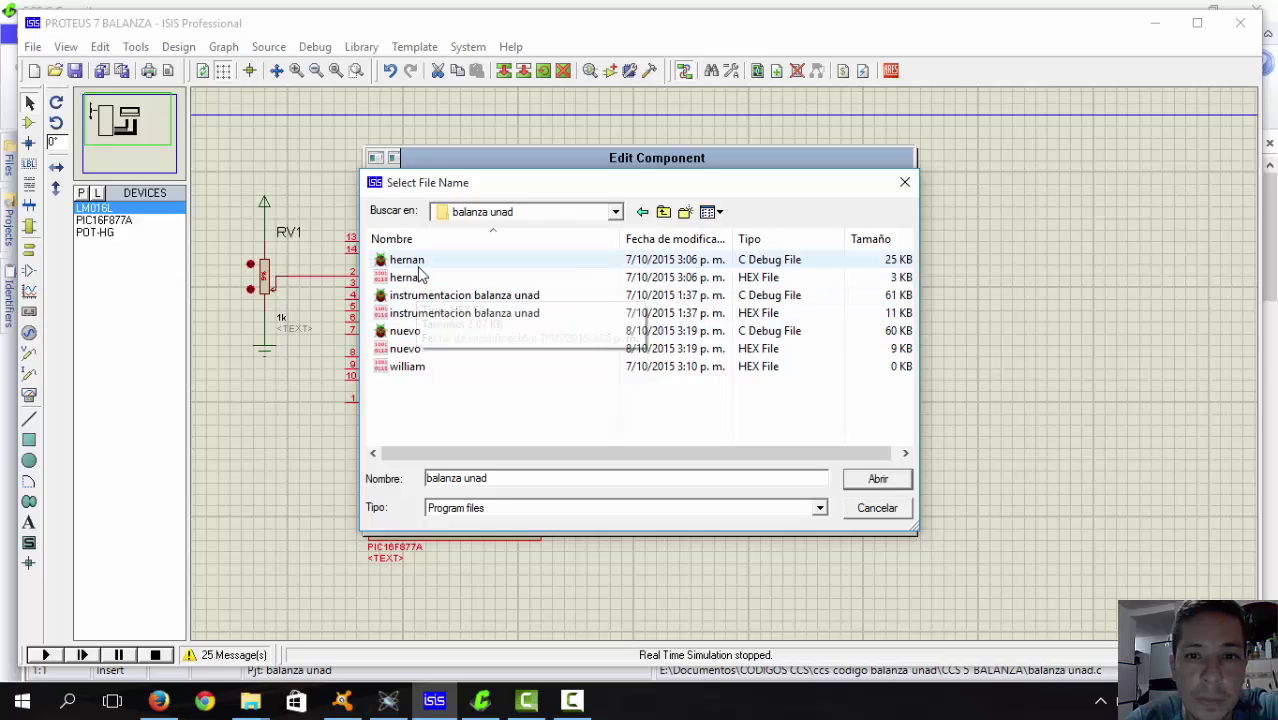
{"action": "left_click", "coordinate": [615, 212]}
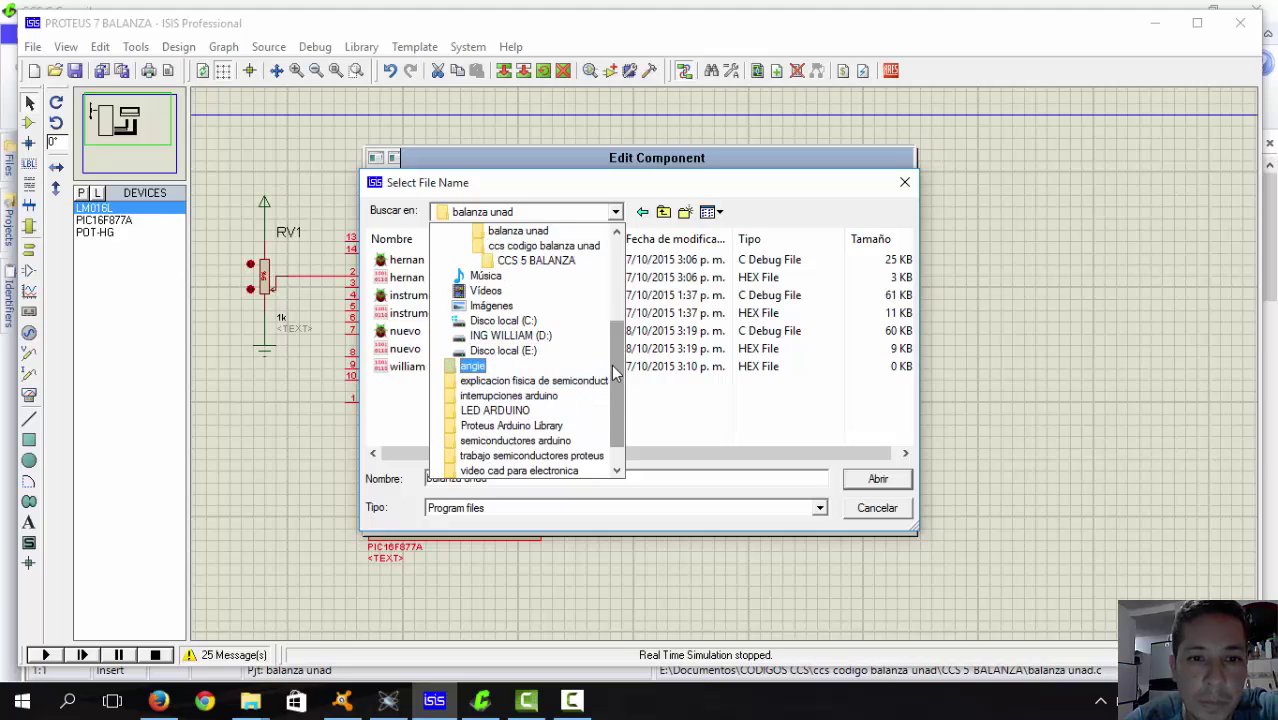
{"action": "scroll", "coordinate": [614, 372], "scroll_direction": "down", "scroll_amount": 1}
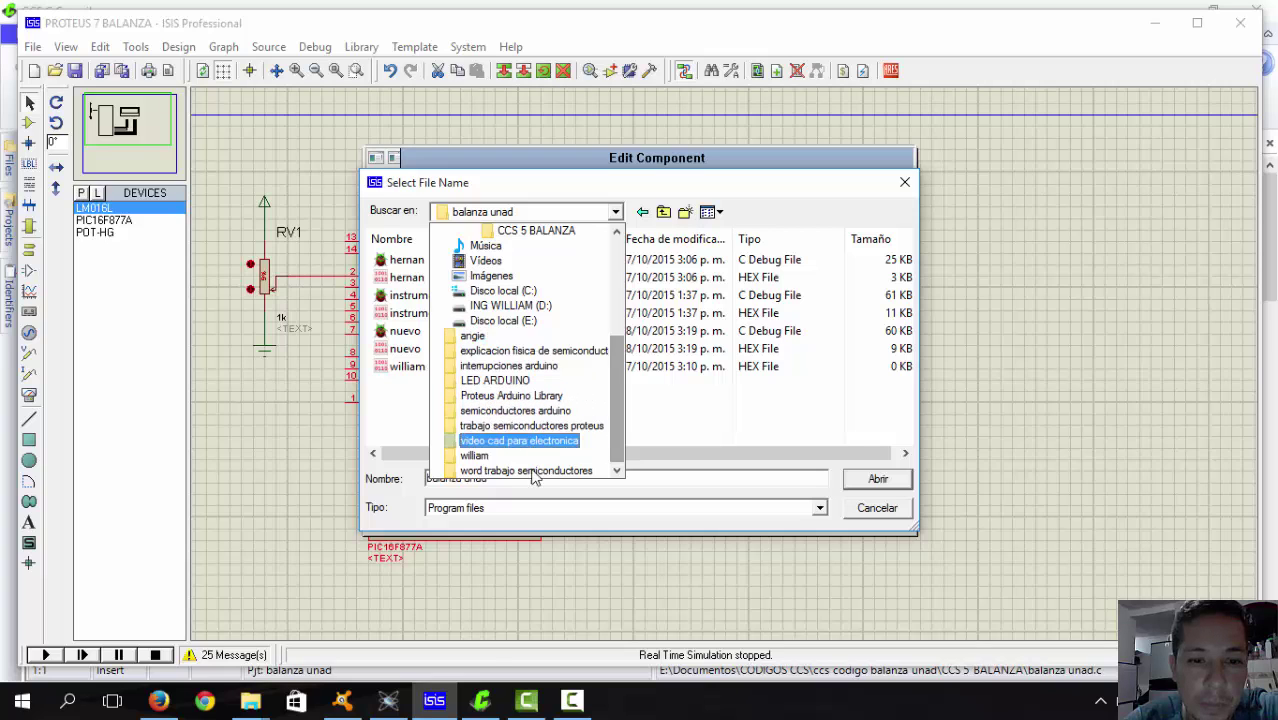
Switch to the PROTEUS 8 BALANZA schematic, run its simulation to check the LCD messages, and stop it.
{"action": "left_click", "coordinate": [388, 700]}
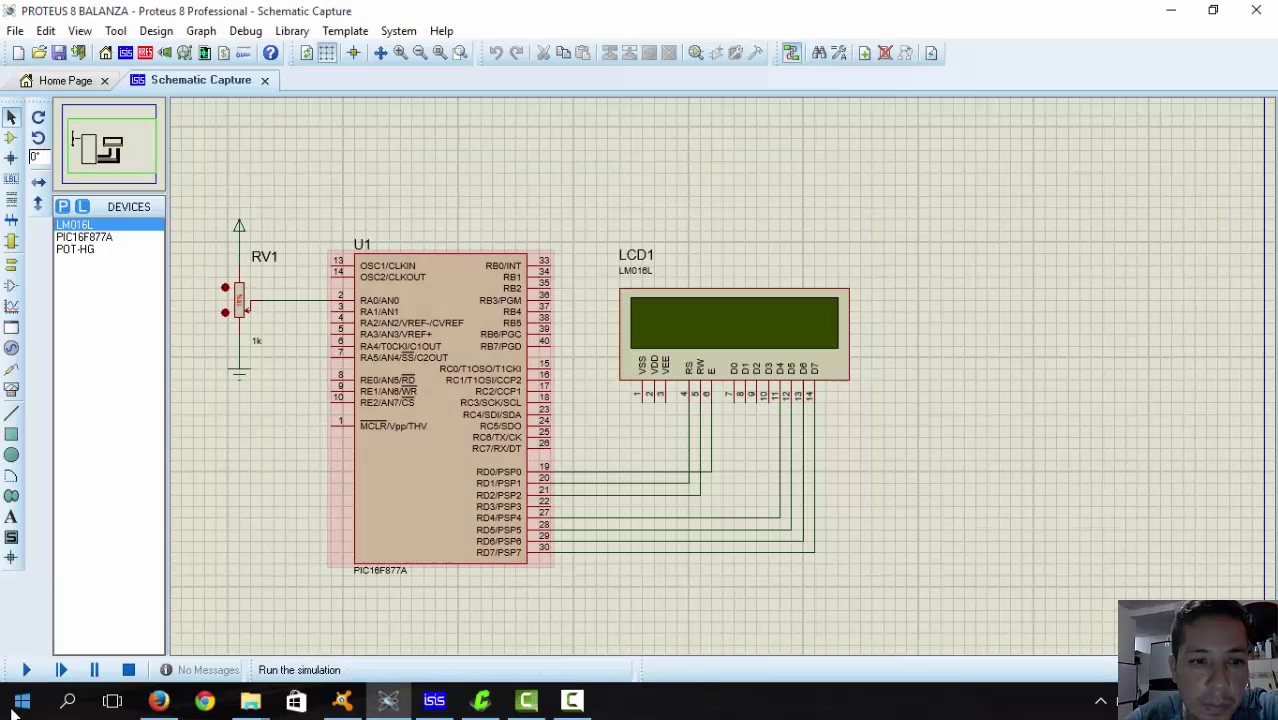
{"action": "left_click", "coordinate": [26, 670]}
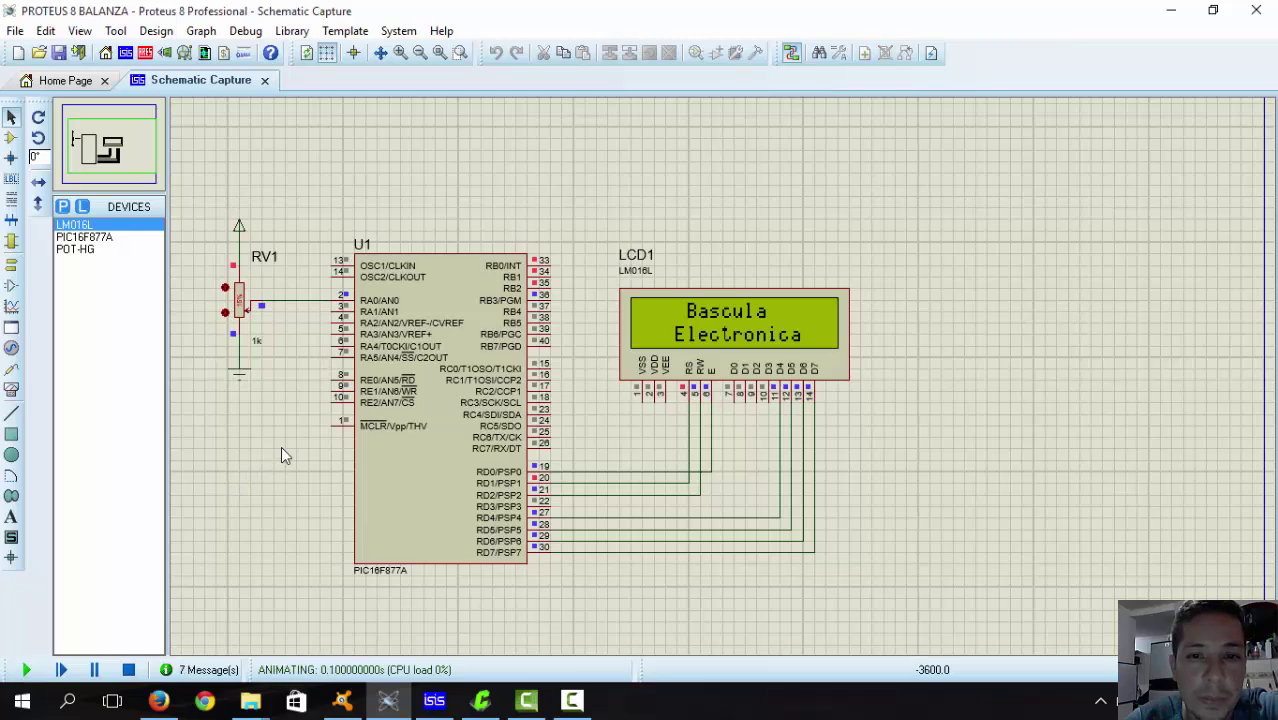
{"action": "left_click", "coordinate": [400, 52]}
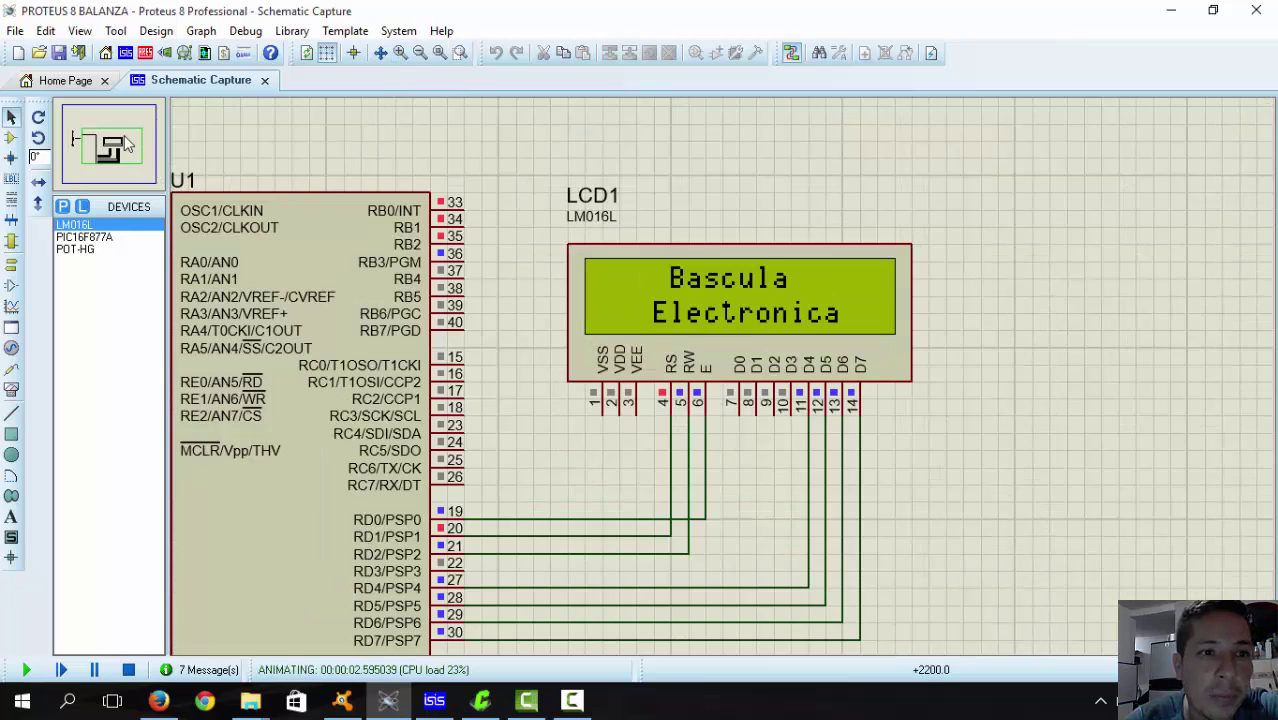
{"action": "left_click_drag", "start_coordinate": [127, 145], "coordinate": [103, 147]}
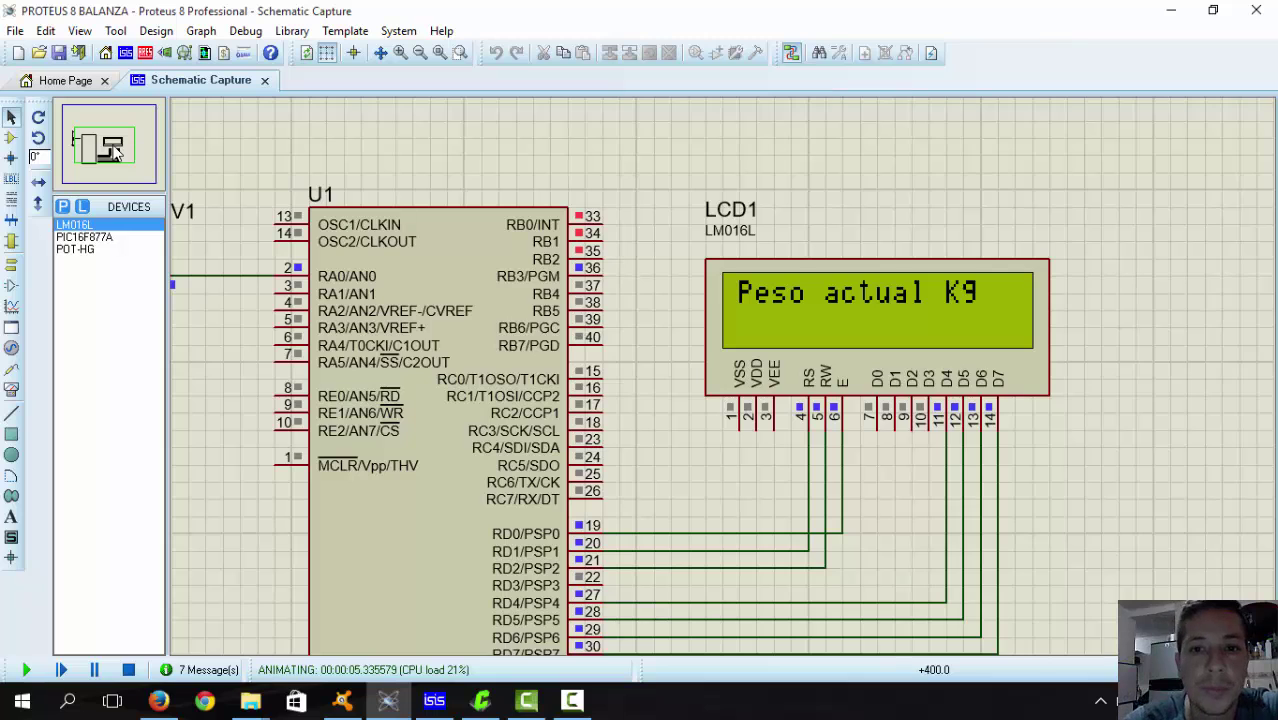
{"action": "left_click", "coordinate": [128, 669]}
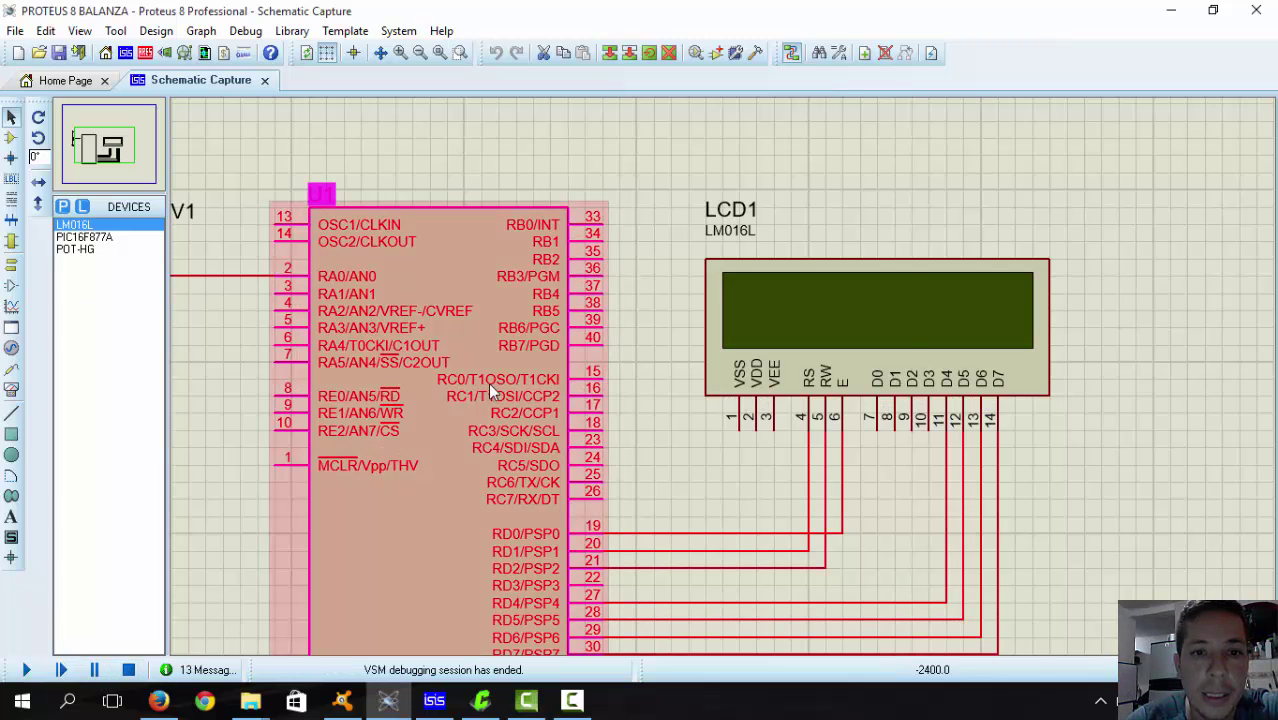
Check which program file is selected for the PIC16F877A in the PROTEUS 8 BALANZA schematic, and close its dialogs without changes.
{"action": "double_click", "coordinate": [493, 392]}
{"action": "left_click", "coordinate": [724, 273]}
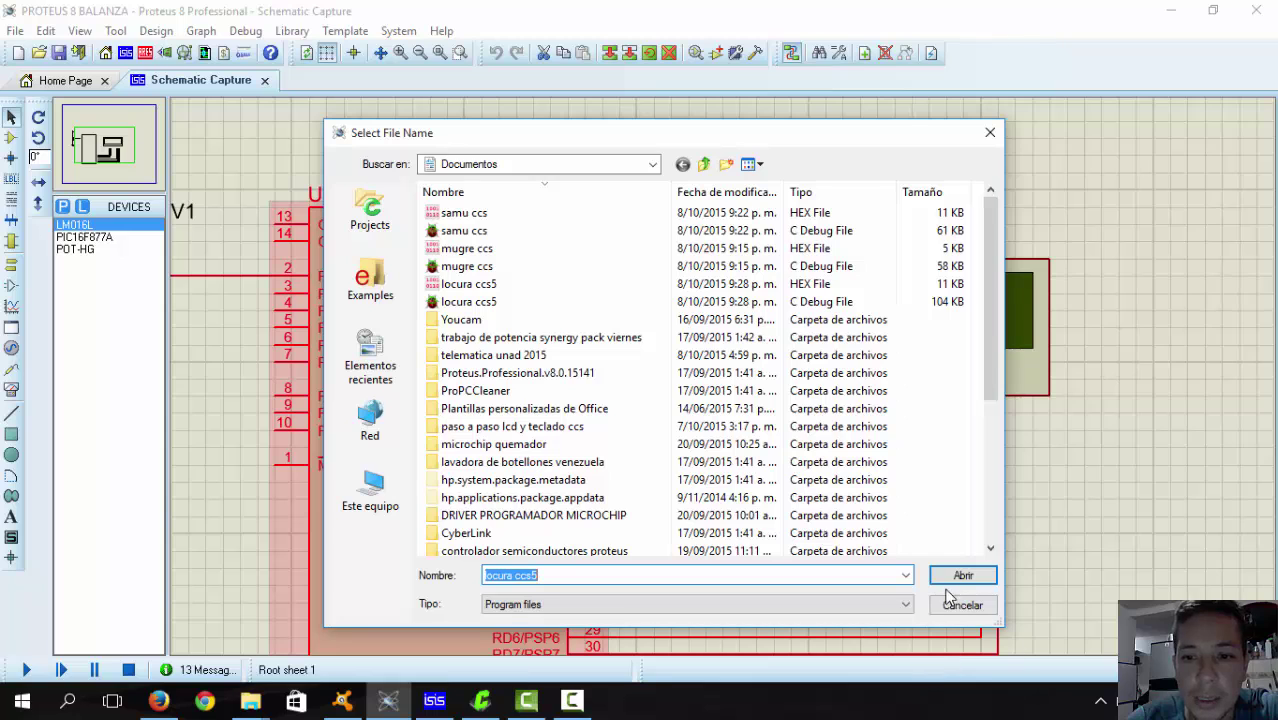
{"action": "left_click", "coordinate": [990, 133]}
{"action": "left_click", "coordinate": [862, 177]}
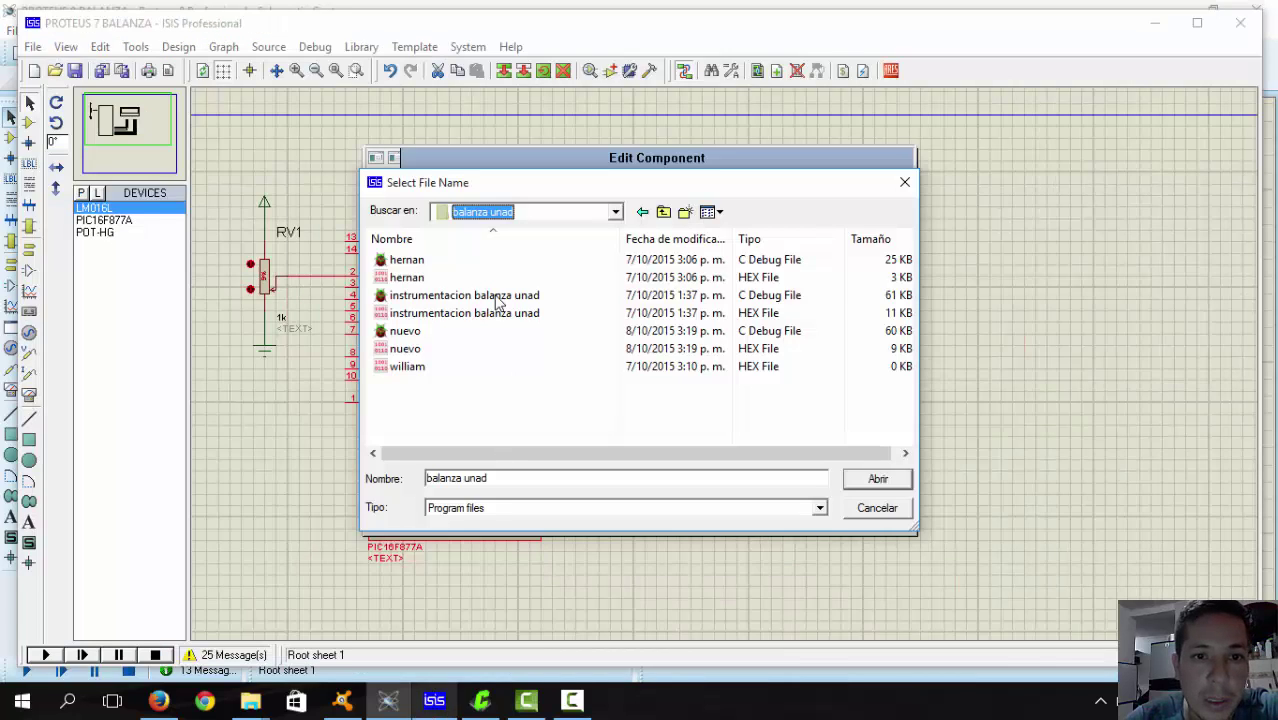
Switch to PROTEUS 7 BALANZA and browse CODIGOS CCS, including ccs codigo balanza unad\CCS 5 BALANZA, for the PIC16F877A's program file.
{"action": "left_click", "coordinate": [615, 213]}
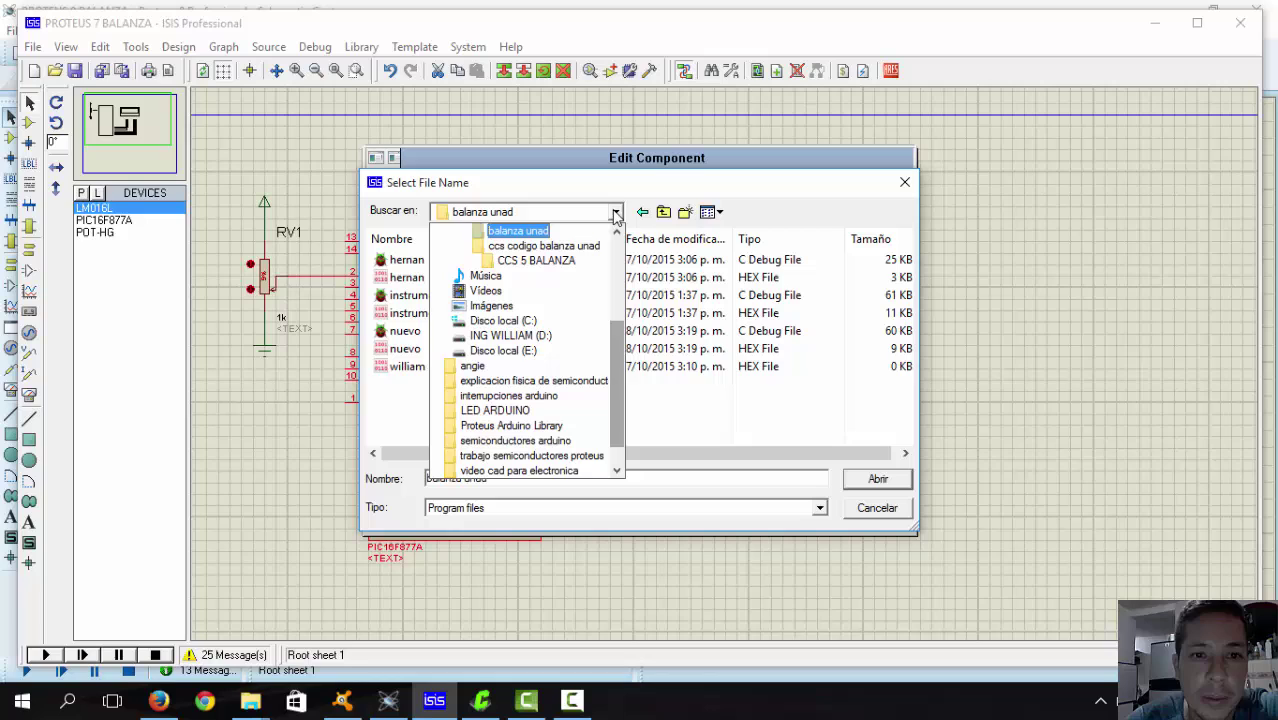
{"action": "left_click", "coordinate": [530, 262]}
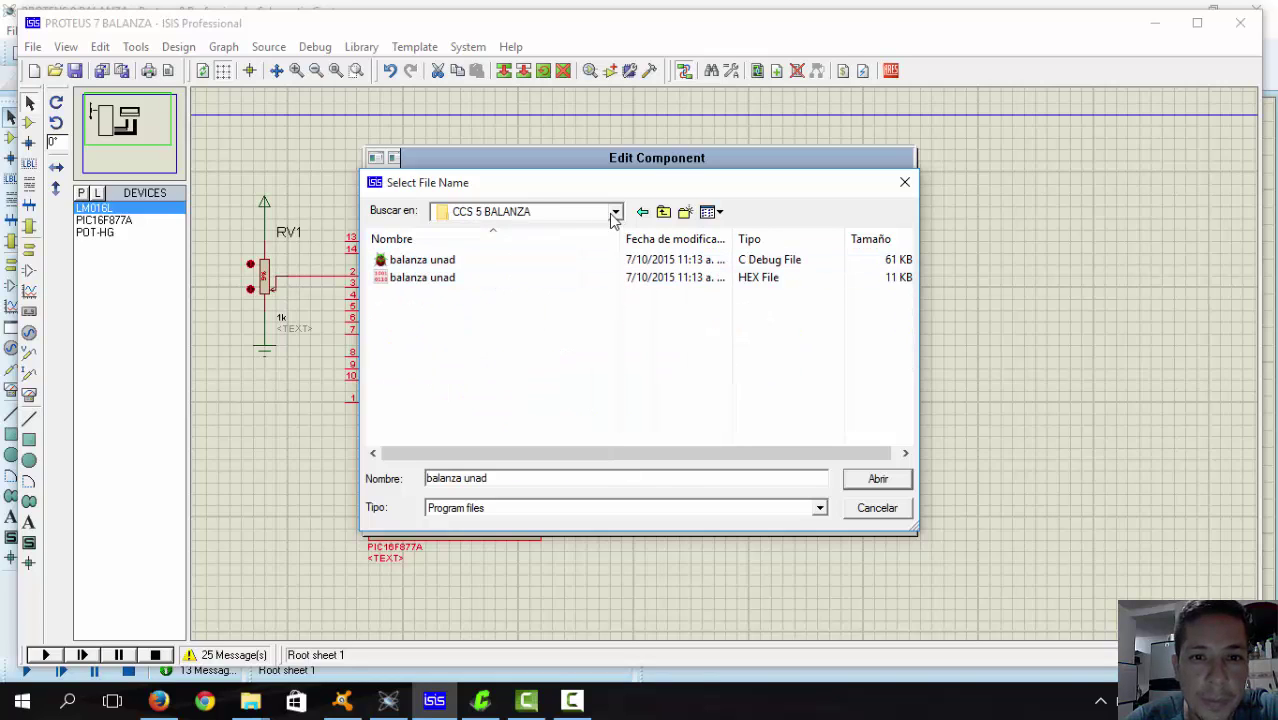
{"action": "left_click", "coordinate": [615, 213]}
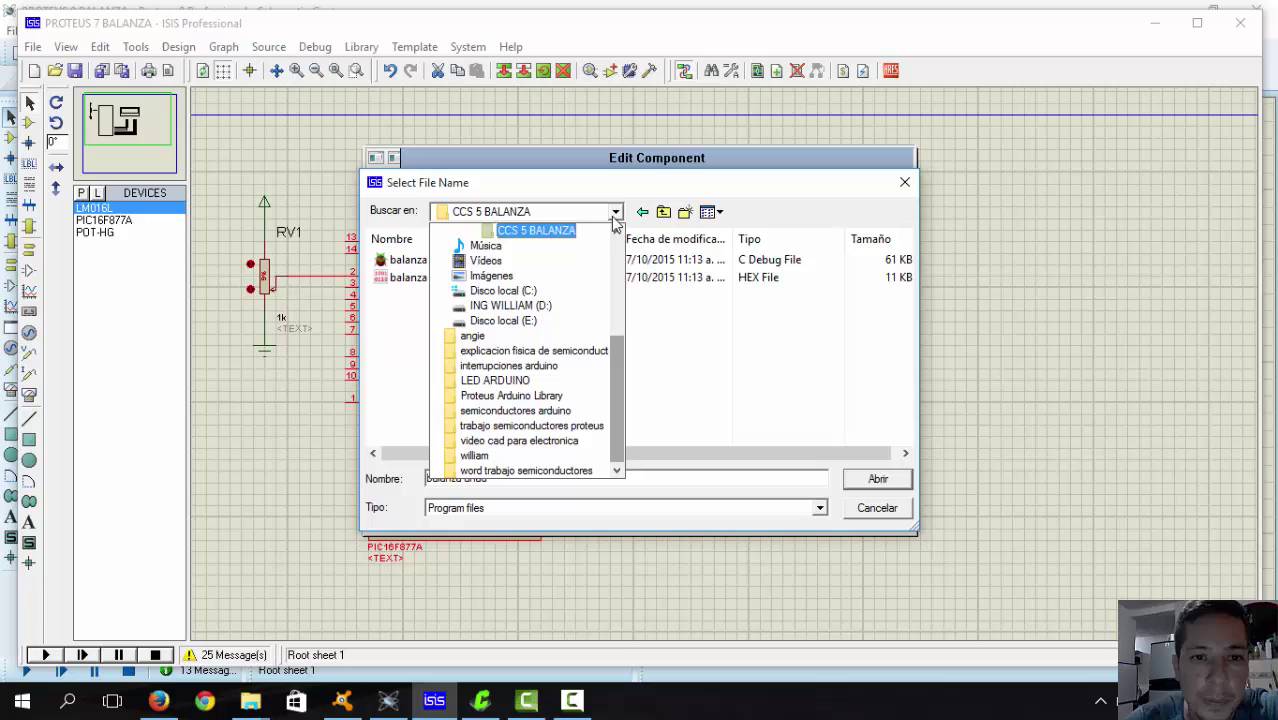
{"action": "left_click", "coordinate": [608, 397]}
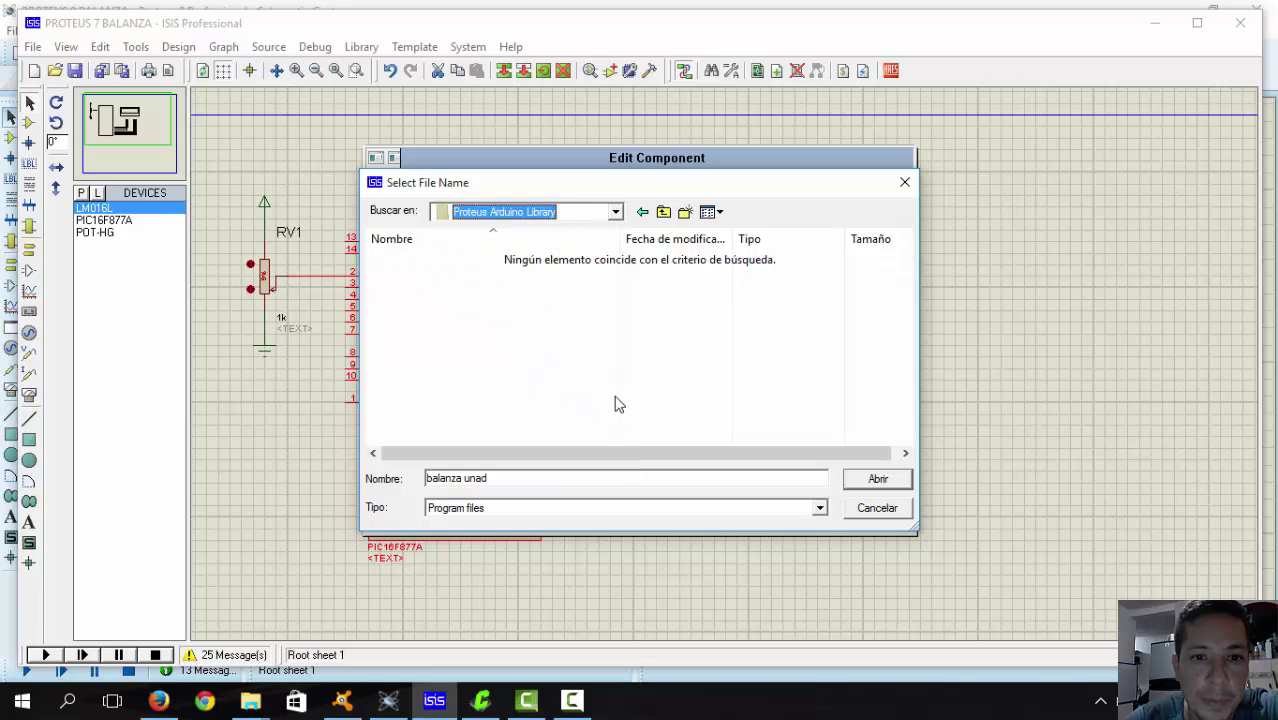
{"action": "left_click", "coordinate": [615, 212]}
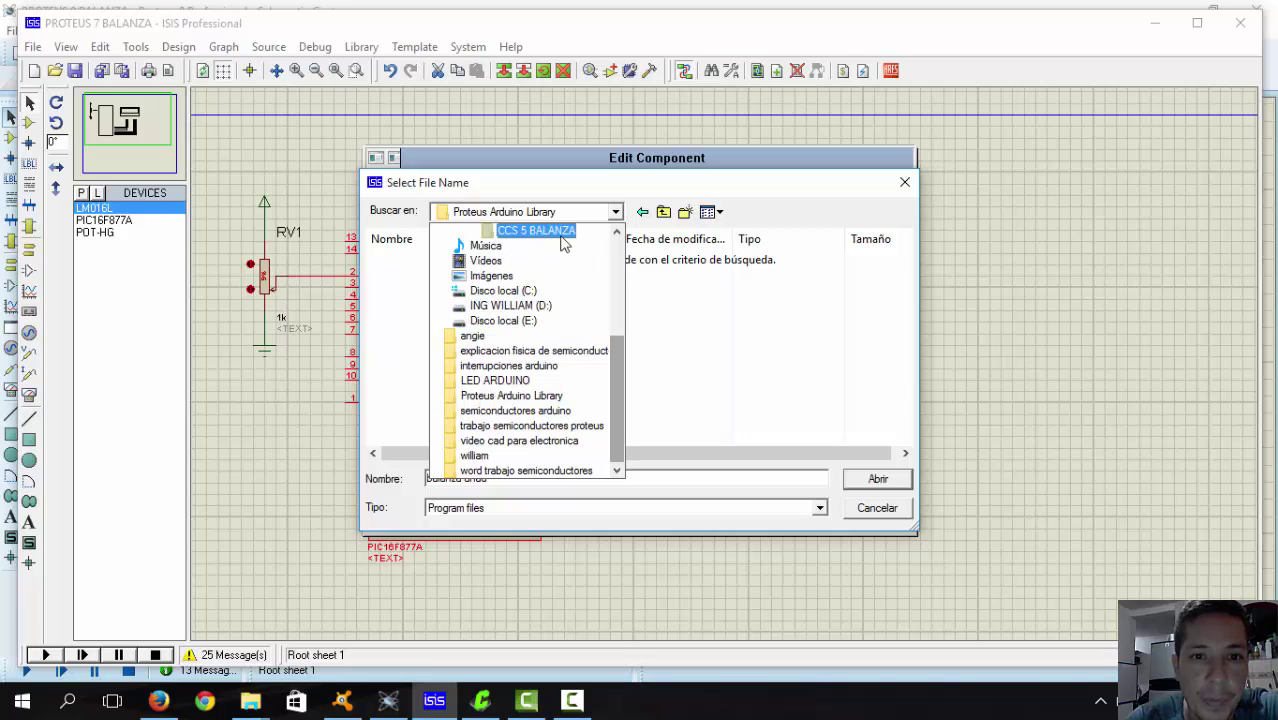
{"action": "left_click_drag", "start_coordinate": [617, 357], "coordinate": [617, 320]}
{"action": "left_click", "coordinate": [510, 262]}
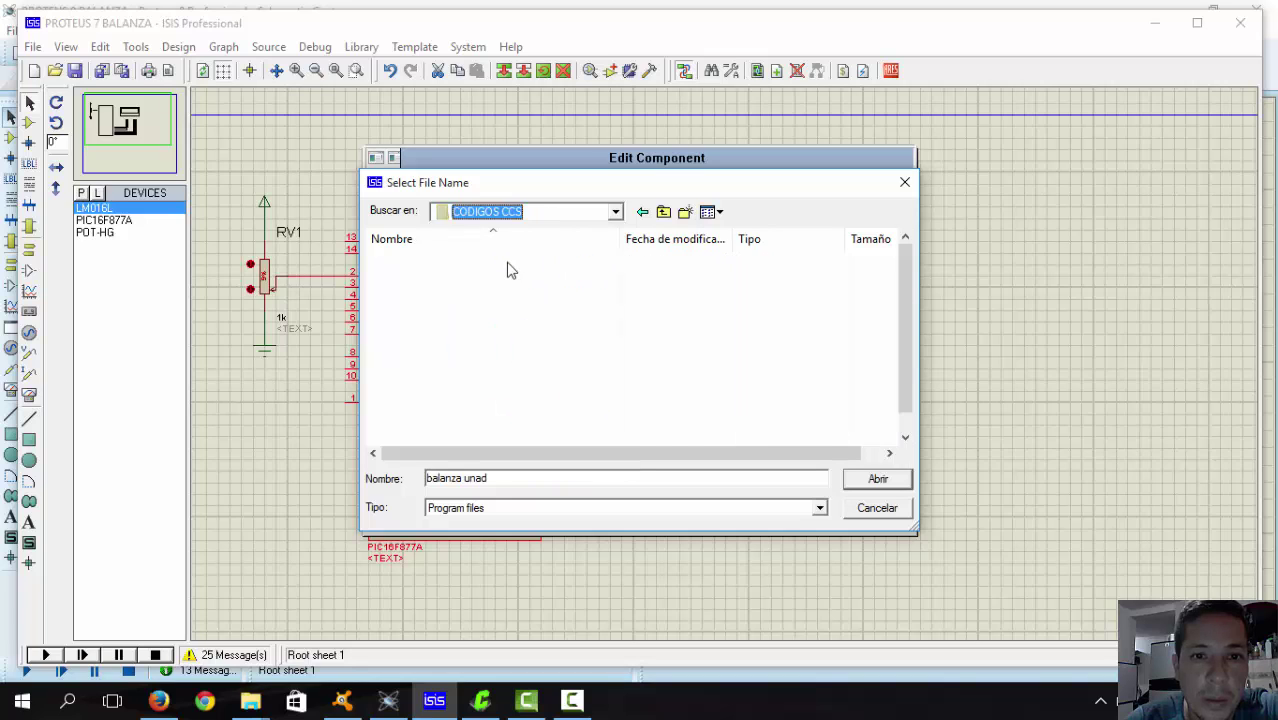
{"action": "scroll", "coordinate": [510, 404], "scroll_direction": "down", "scroll_amount": 1}
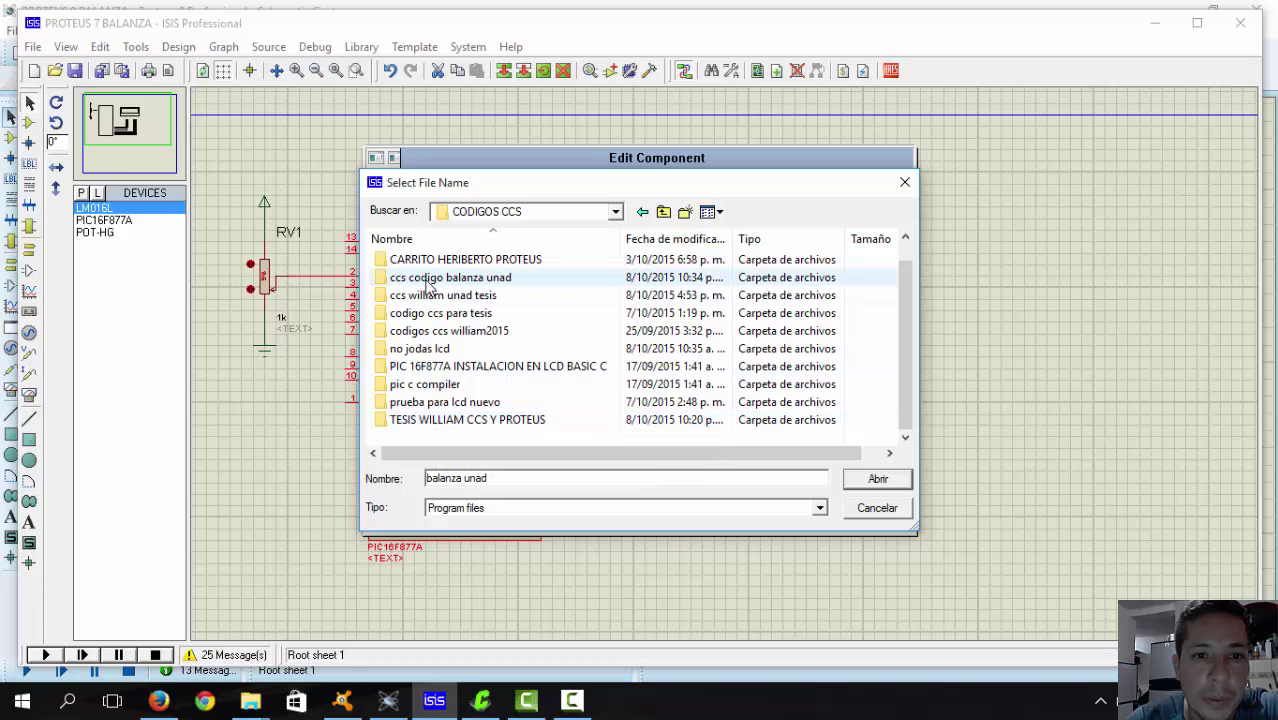
{"action": "left_click", "coordinate": [428, 283]}
{"action": "double_click", "coordinate": [428, 284]}
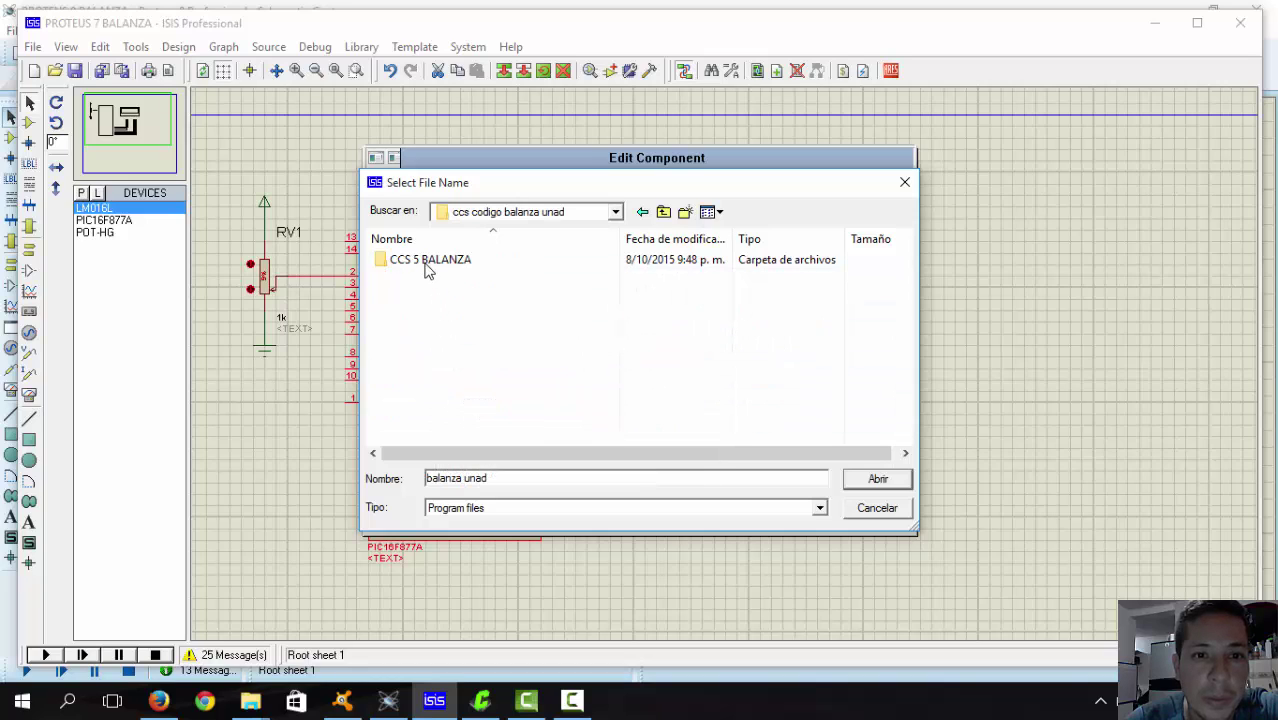
{"action": "double_click", "coordinate": [425, 262]}
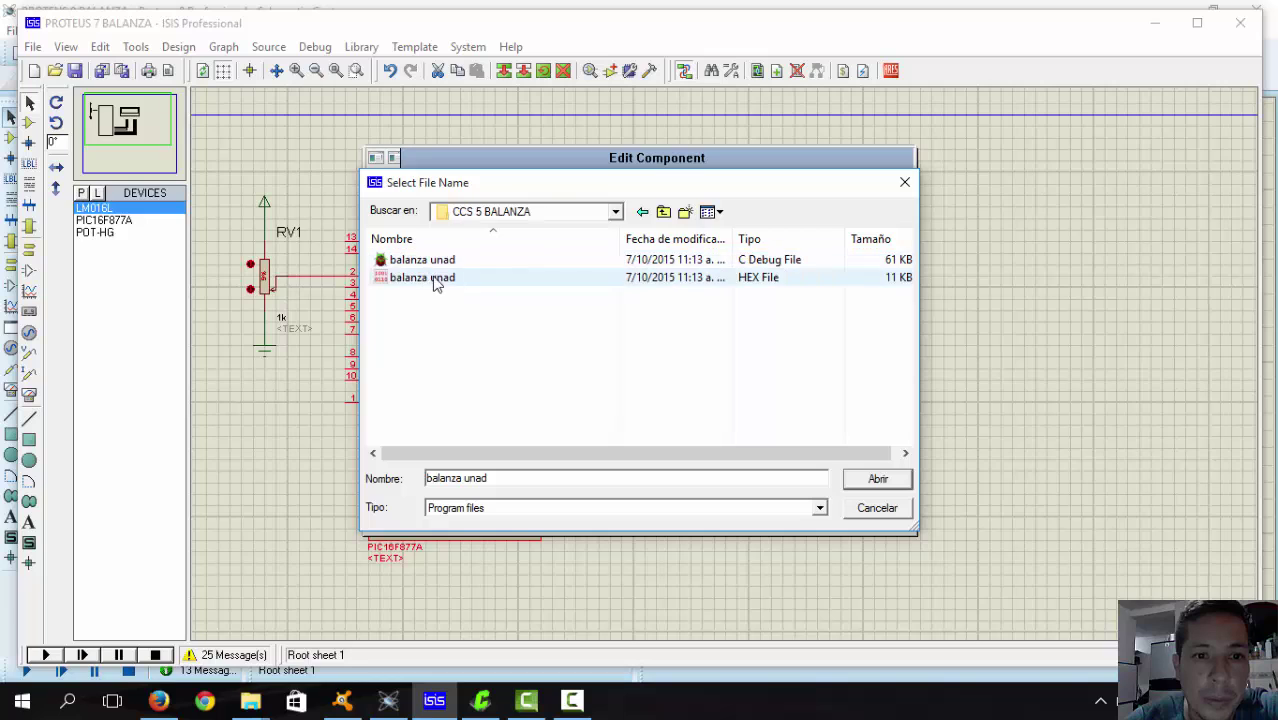
Go back to CODIGOS CCS, review its subfolders, and recheck the program files in ccs codigo balanza unad\CCS 5 BALANZA.
{"action": "left_click", "coordinate": [616, 213]}
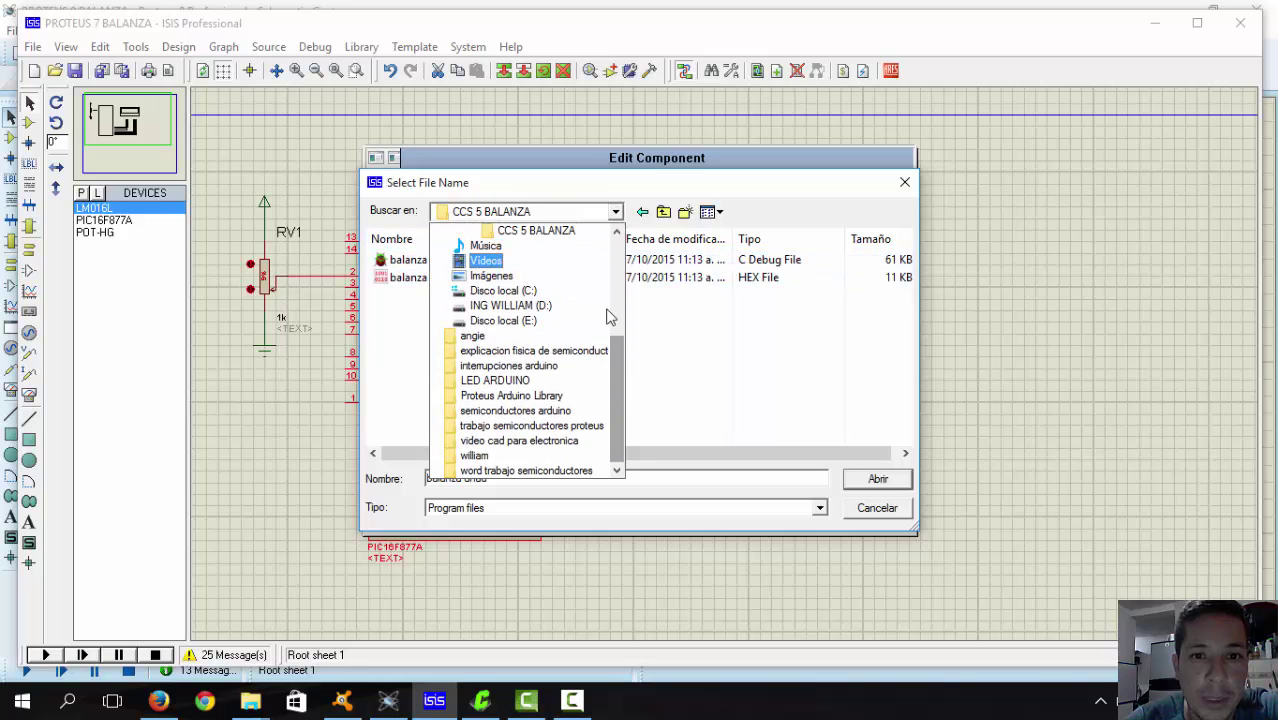
{"action": "scroll", "coordinate": [500, 270], "scroll_direction": "up", "scroll_amount": 2}
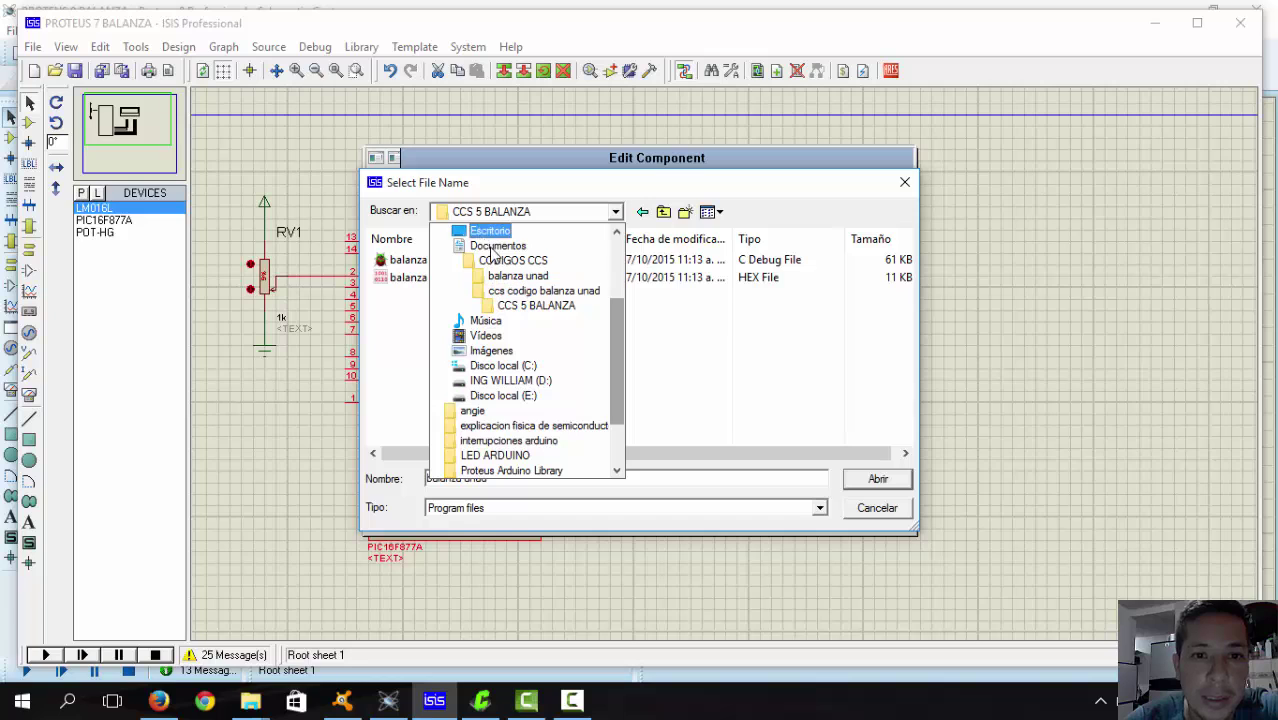
{"action": "left_click", "coordinate": [512, 260]}
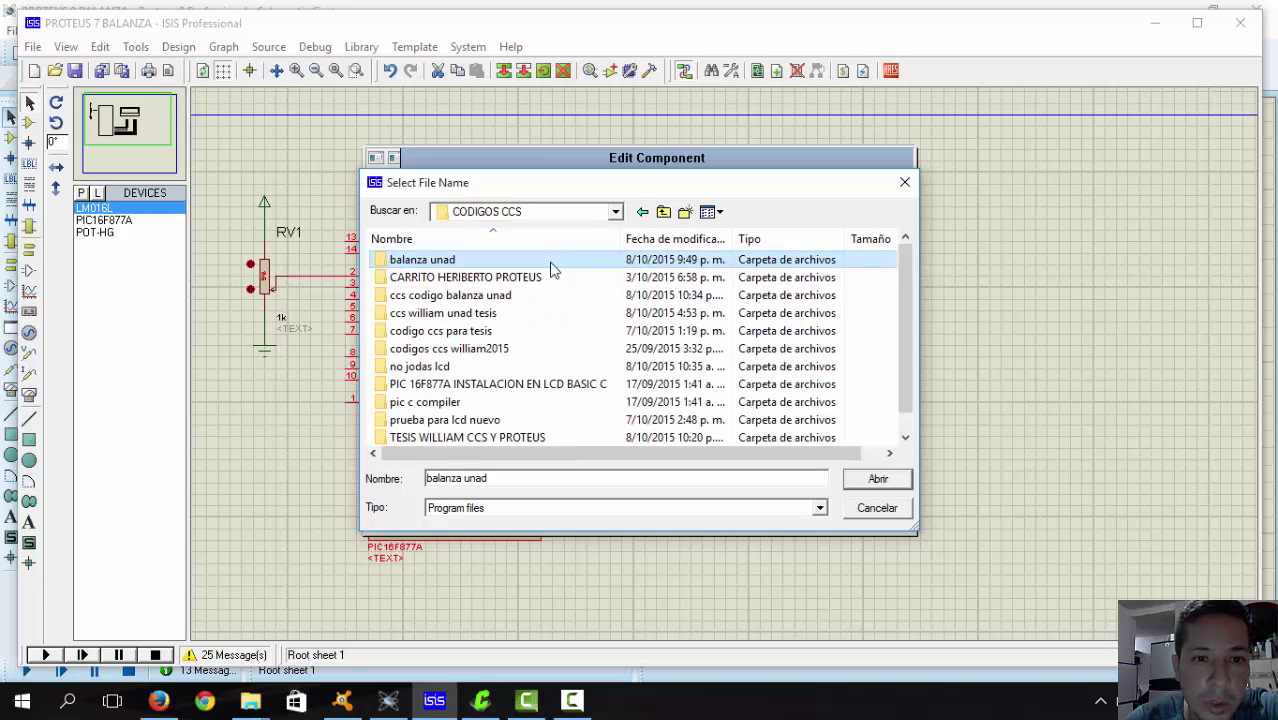
{"action": "scroll", "coordinate": [520, 318], "scroll_direction": "down", "scroll_amount": 1}
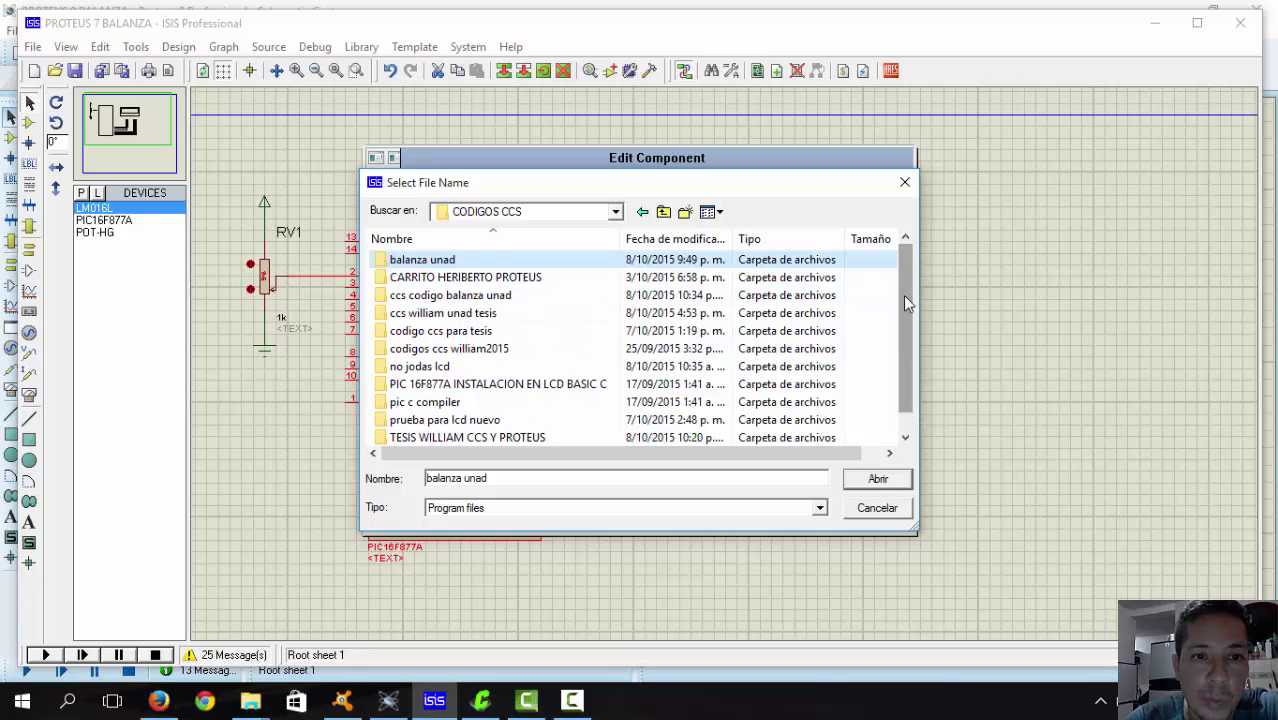
{"action": "left_click", "coordinate": [453, 298]}
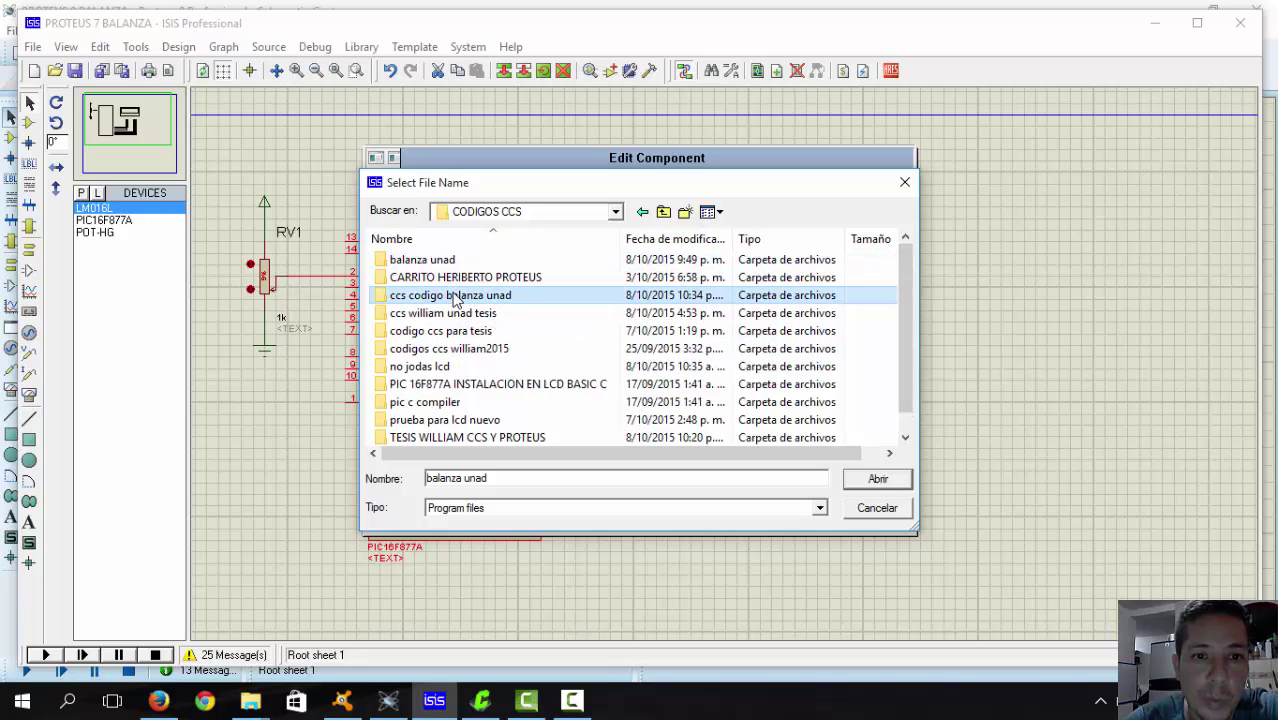
{"action": "double_click", "coordinate": [453, 297]}
{"action": "double_click", "coordinate": [452, 260]}
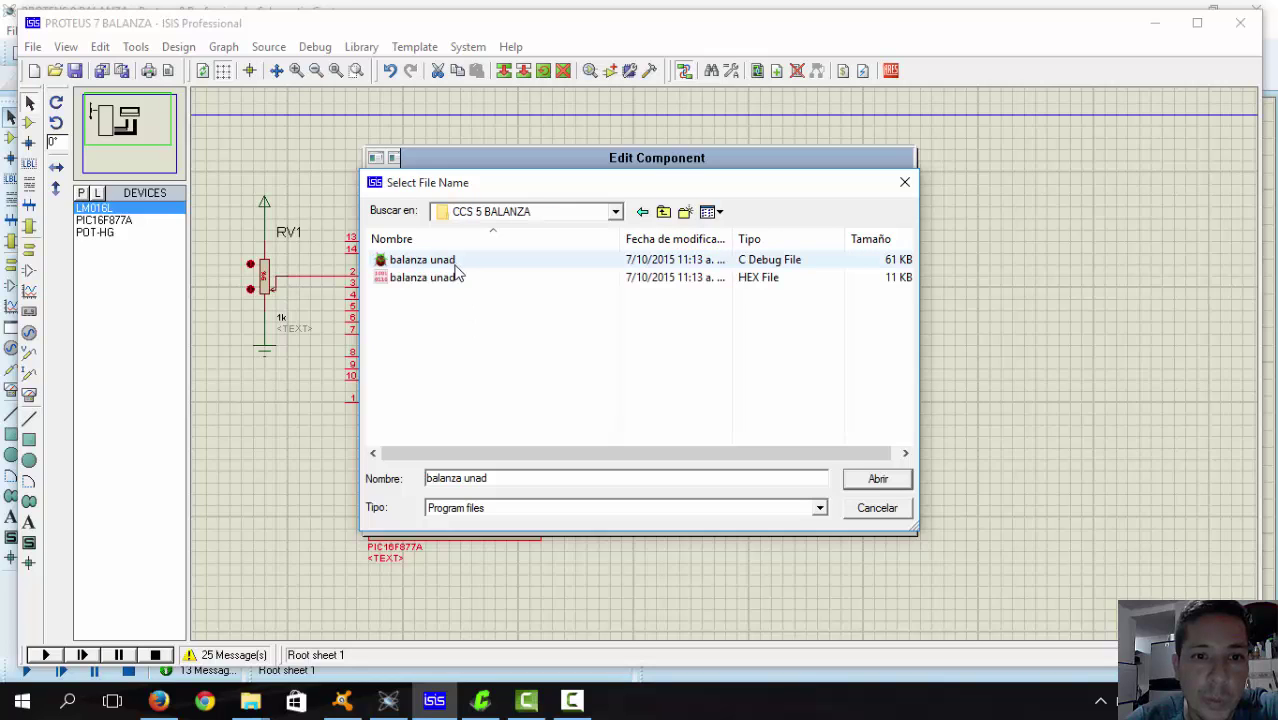
Assign the instrumentacion balanza unad C Debug file from the balanza unad folder to the PIC16F877A, and test it with a brief simulation run.
{"action": "left_click", "coordinate": [617, 213]}
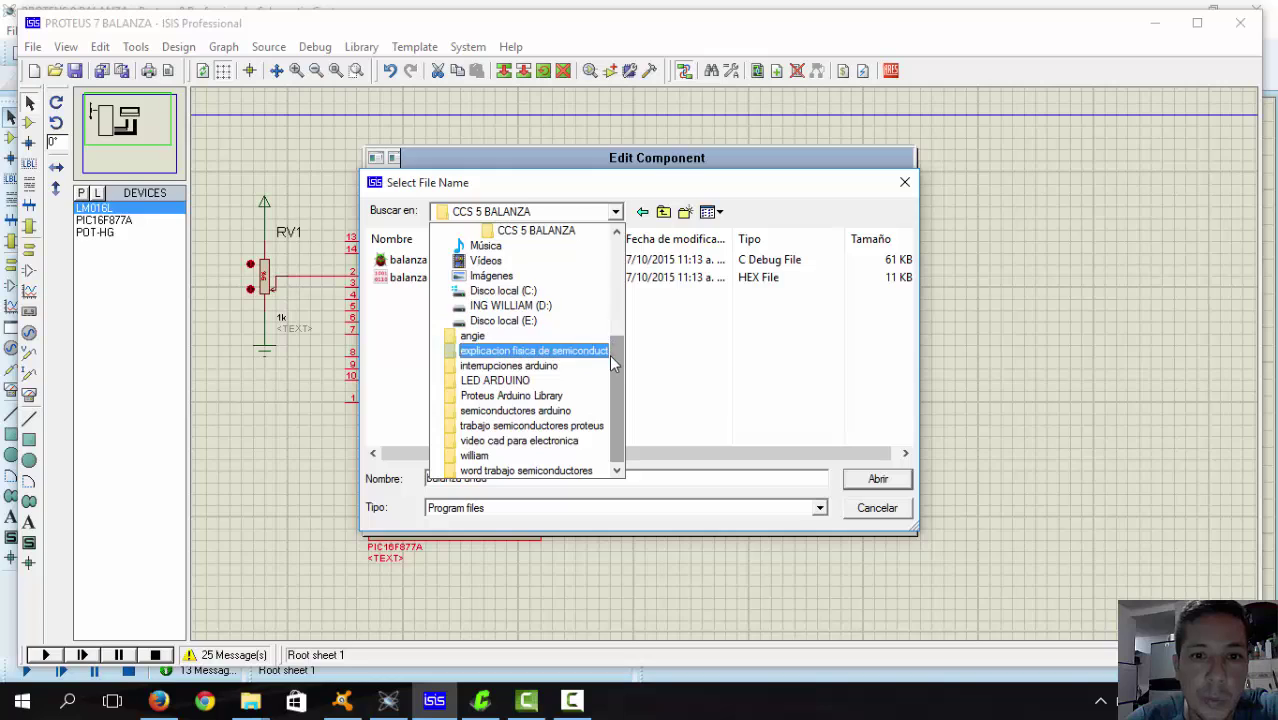
{"action": "left_click_drag", "start_coordinate": [613, 365], "coordinate": [613, 328]}
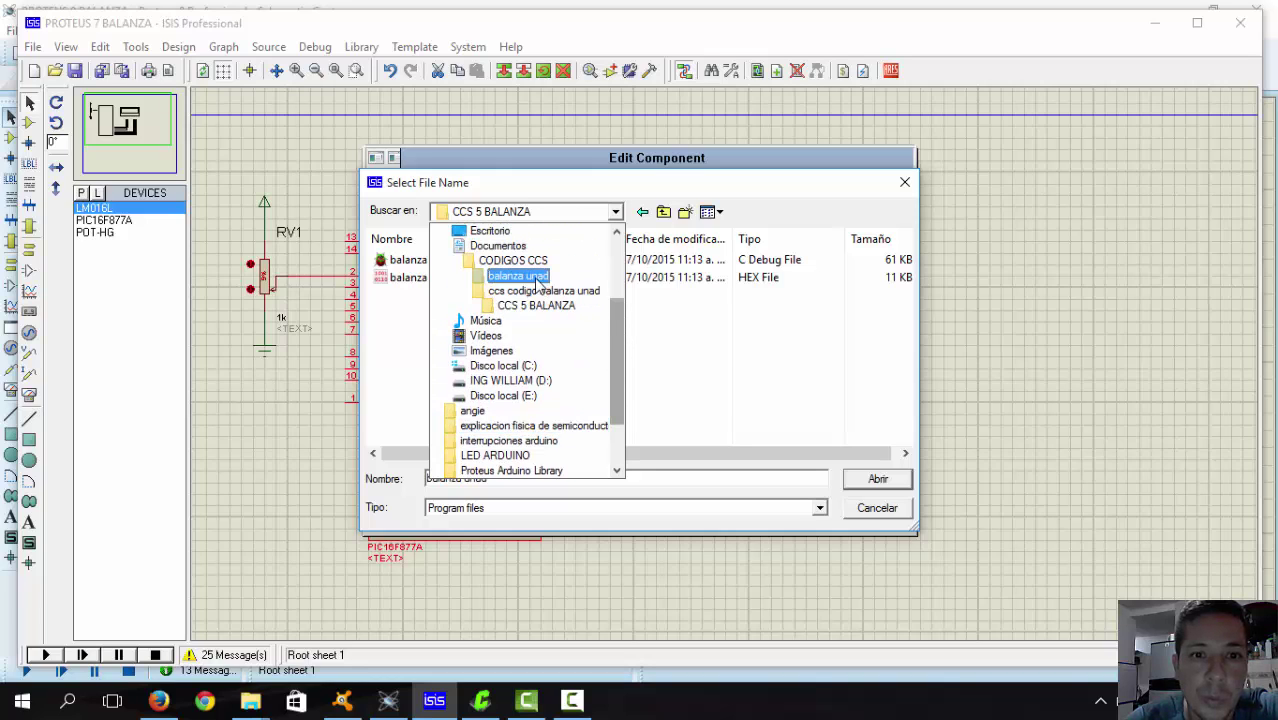
{"action": "left_click", "coordinate": [537, 276]}
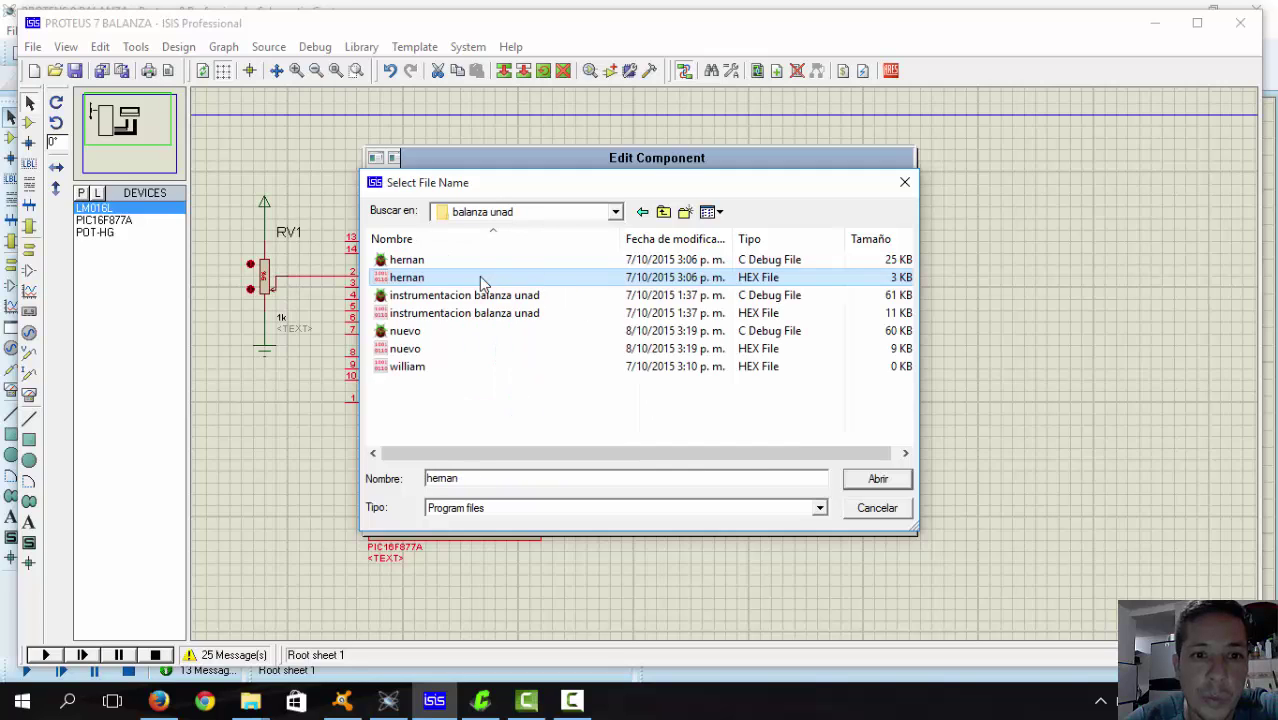
{"action": "left_click", "coordinate": [424, 296]}
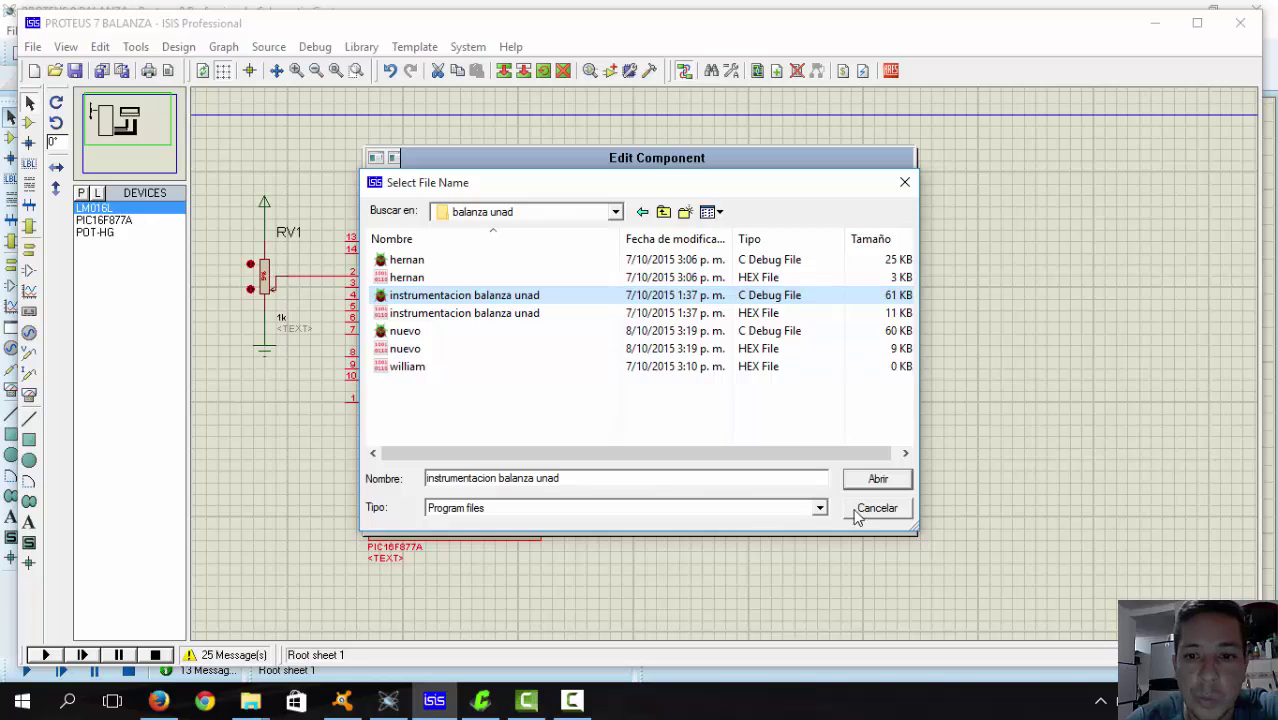
{"action": "left_click", "coordinate": [875, 484]}
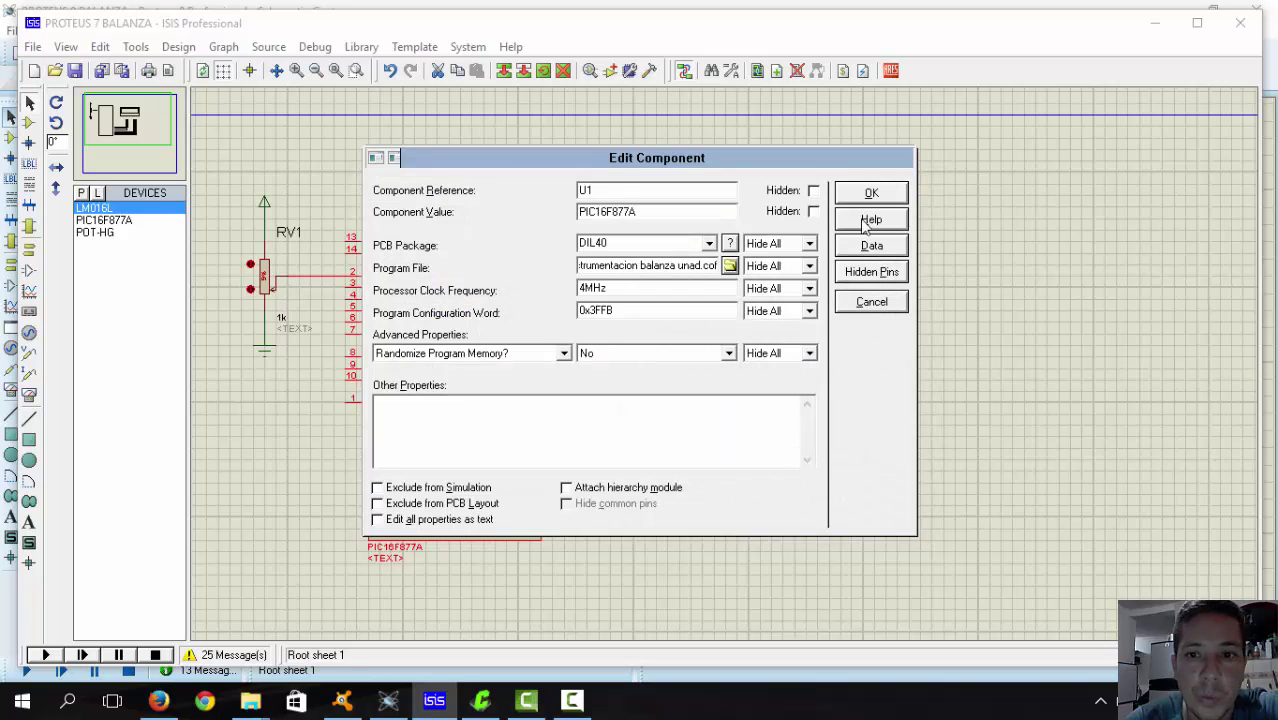
{"action": "left_click", "coordinate": [869, 193]}
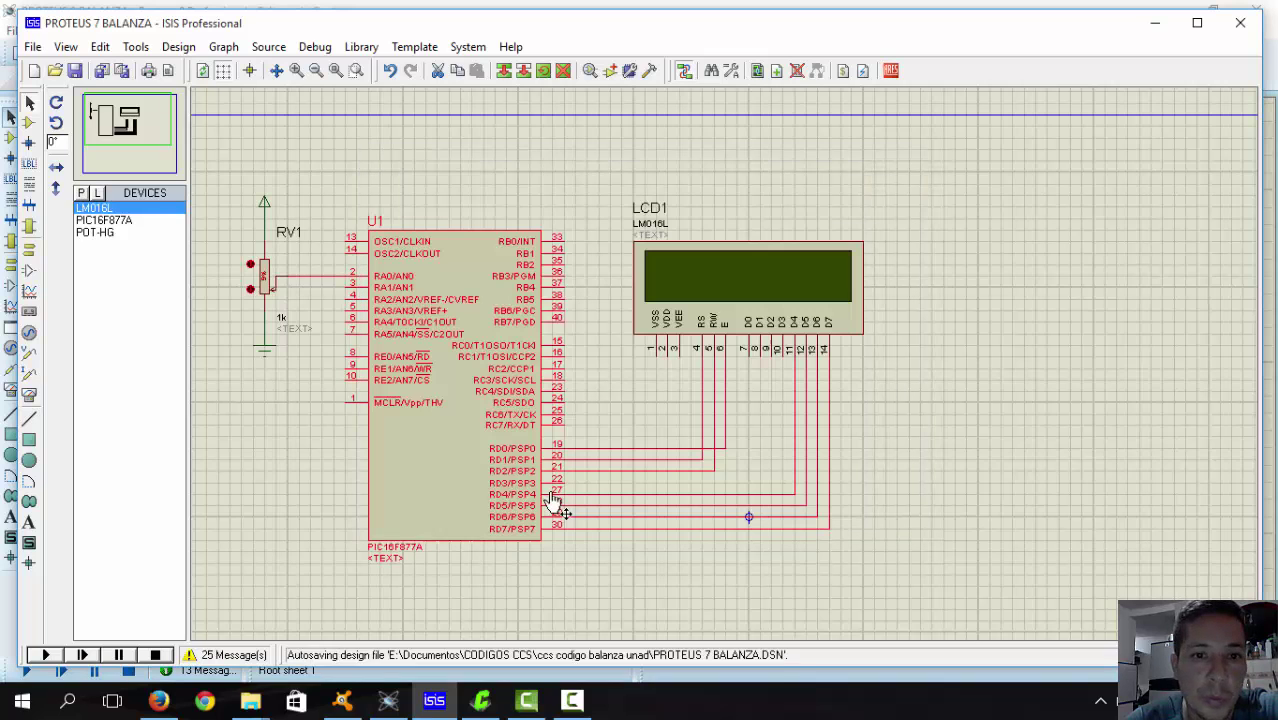
{"action": "left_click", "coordinate": [45, 654]}
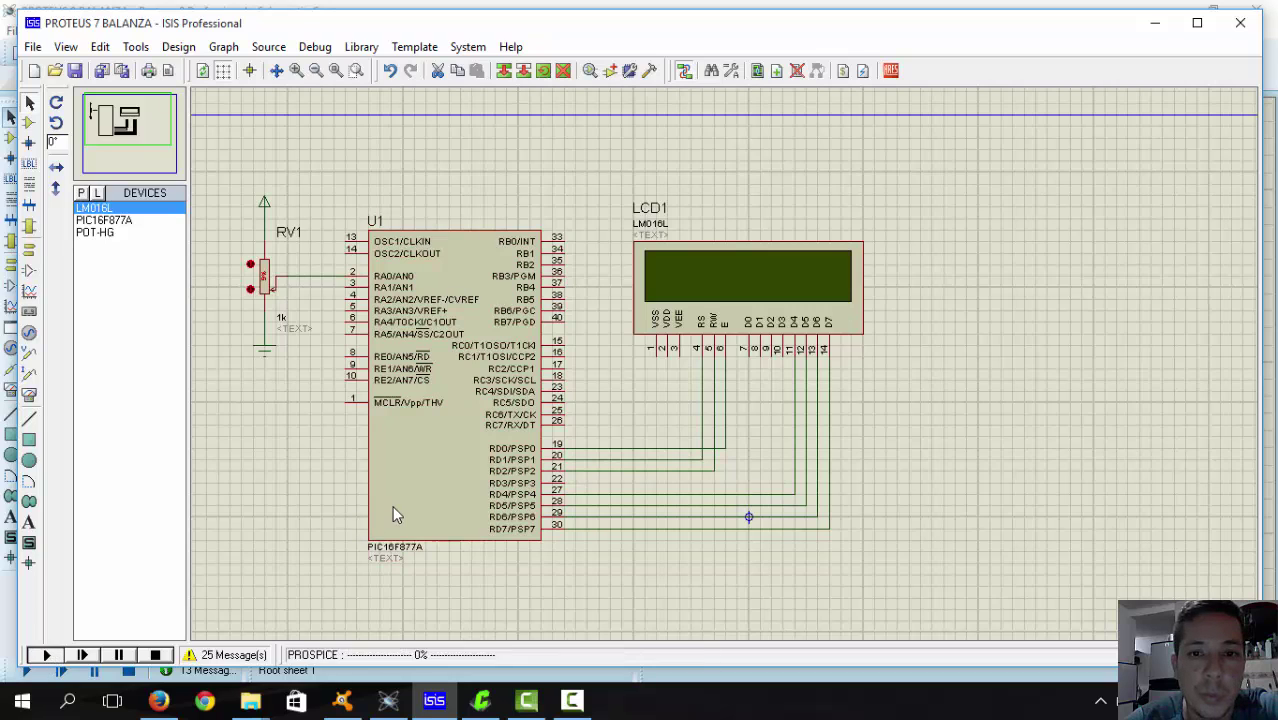
{"action": "left_click", "coordinate": [155, 654]}
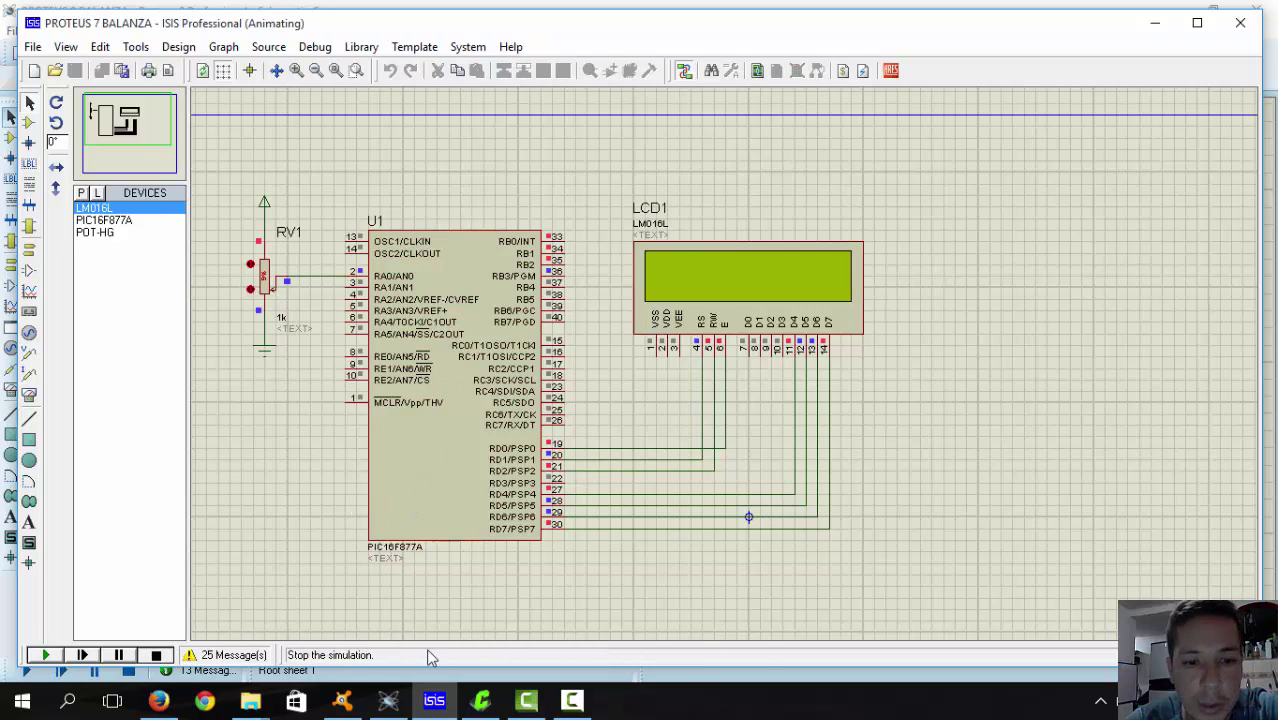
Switch to the PROTEUS 8 BALANZA schematic, start its simulation, and raise potentiometer RV1 stepwise to 22%.
{"action": "left_click", "coordinate": [480, 702]}
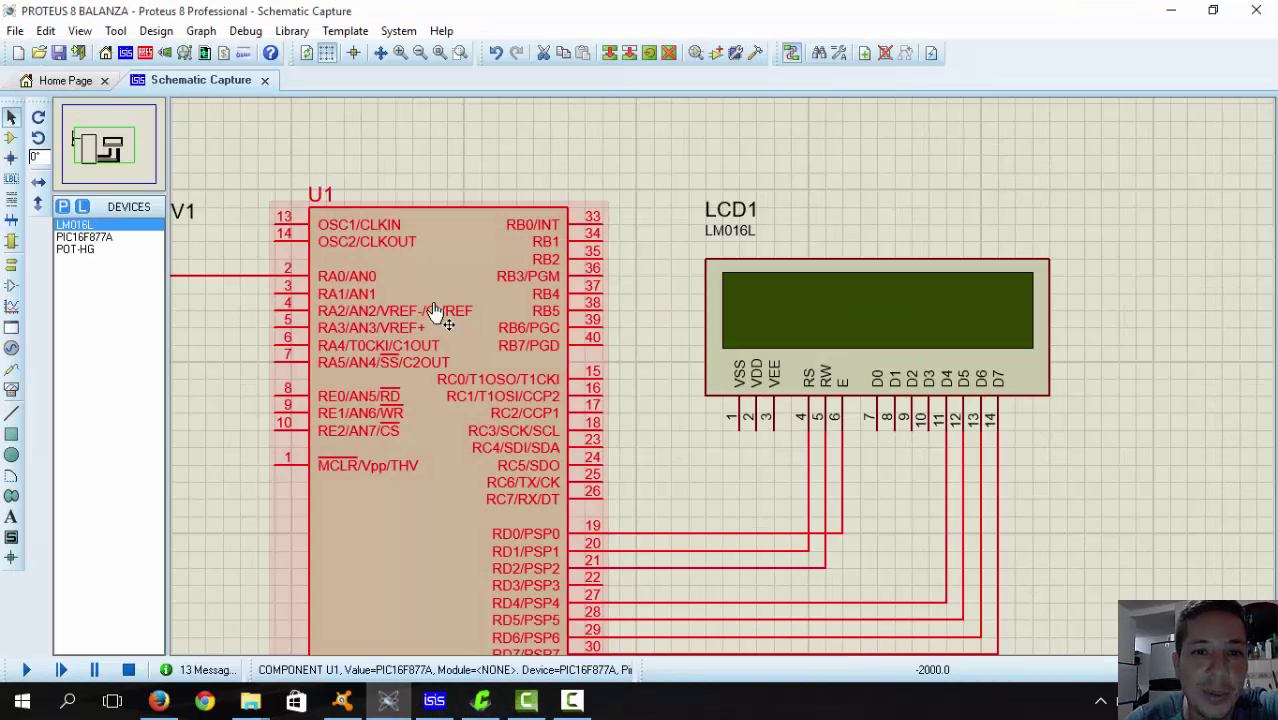
{"action": "left_click", "coordinate": [26, 669]}
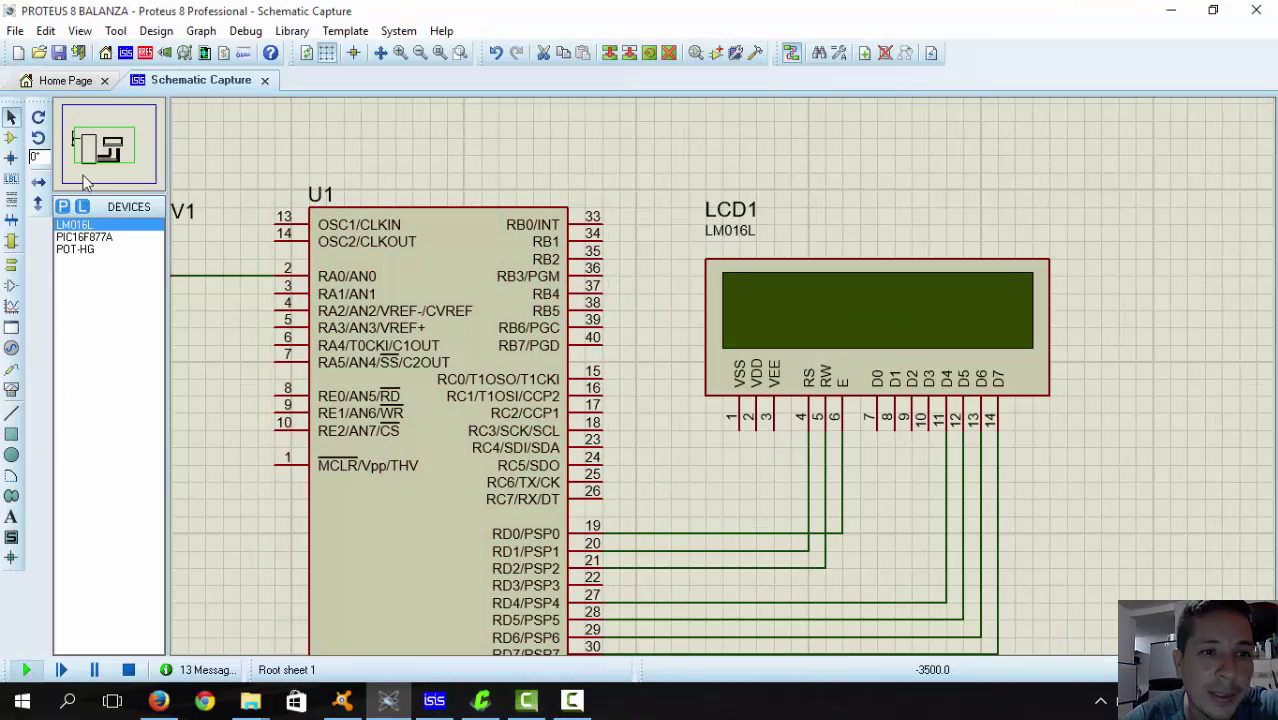
{"action": "left_click_drag", "start_coordinate": [100, 150], "coordinate": [100, 144]}
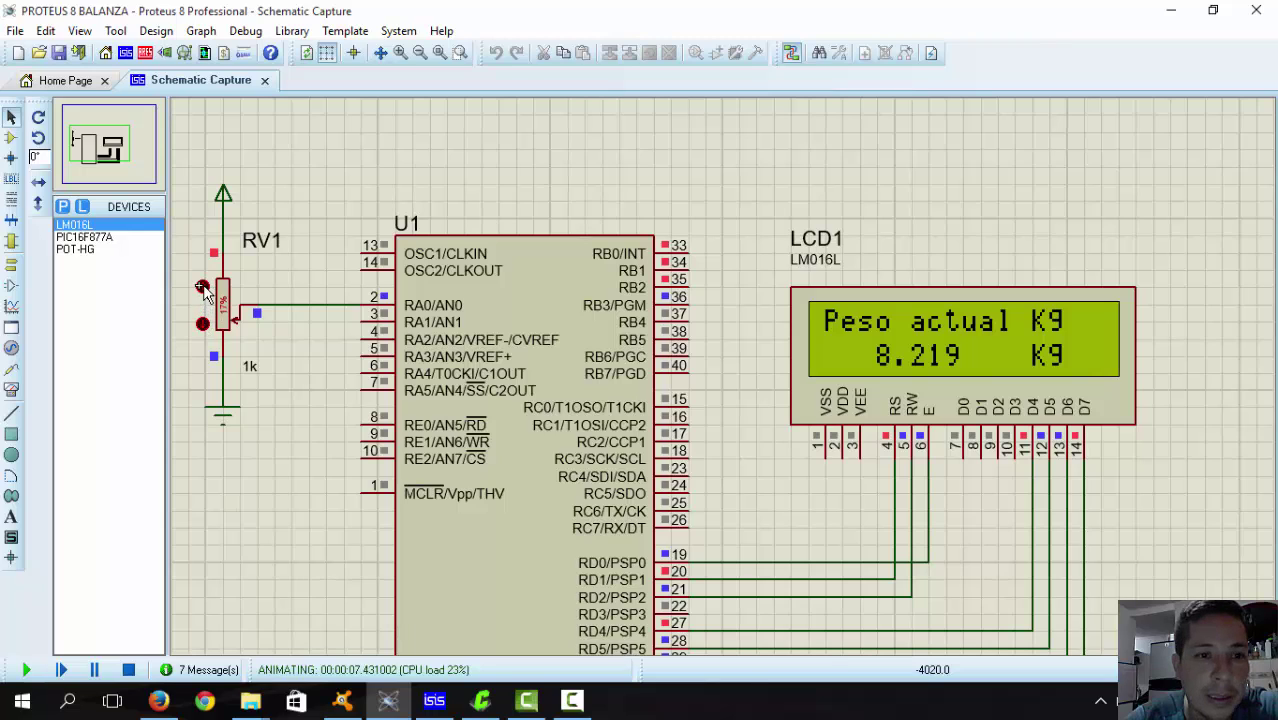
{"action": "left_click", "coordinate": [203, 289]}
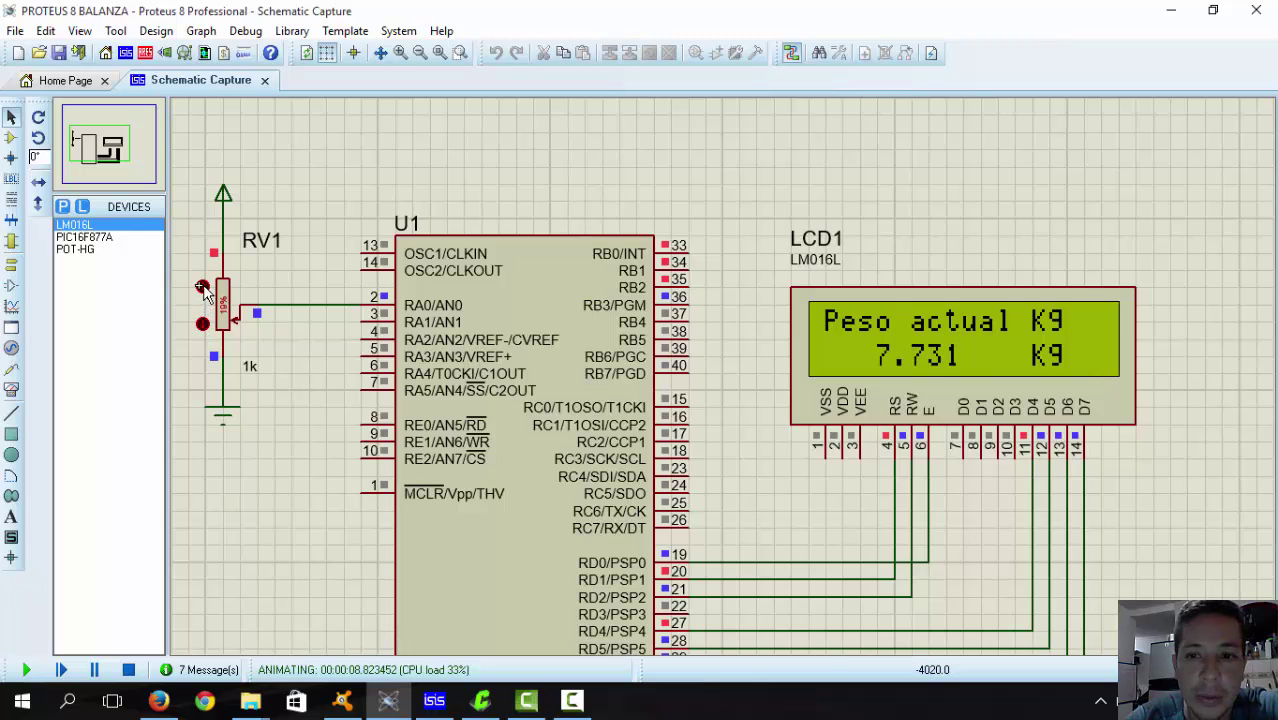
{"action": "left_click", "coordinate": [203, 289]}
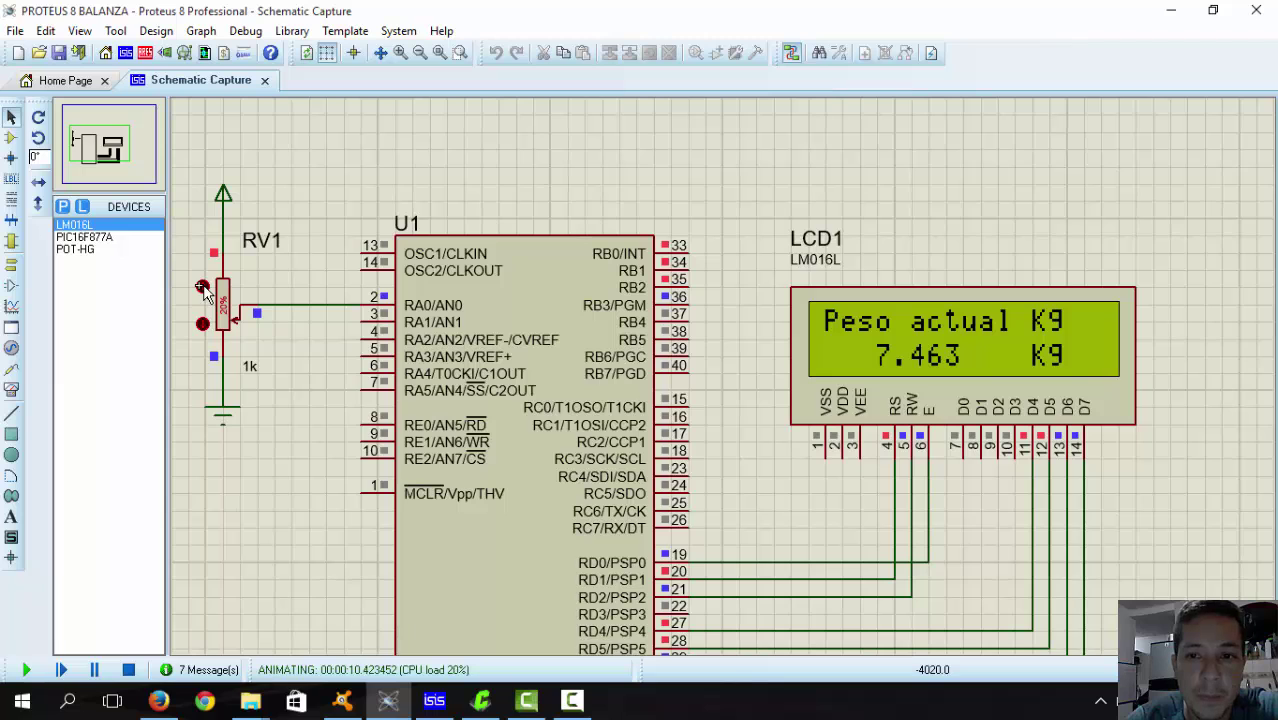
{"action": "left_click", "coordinate": [203, 289]}
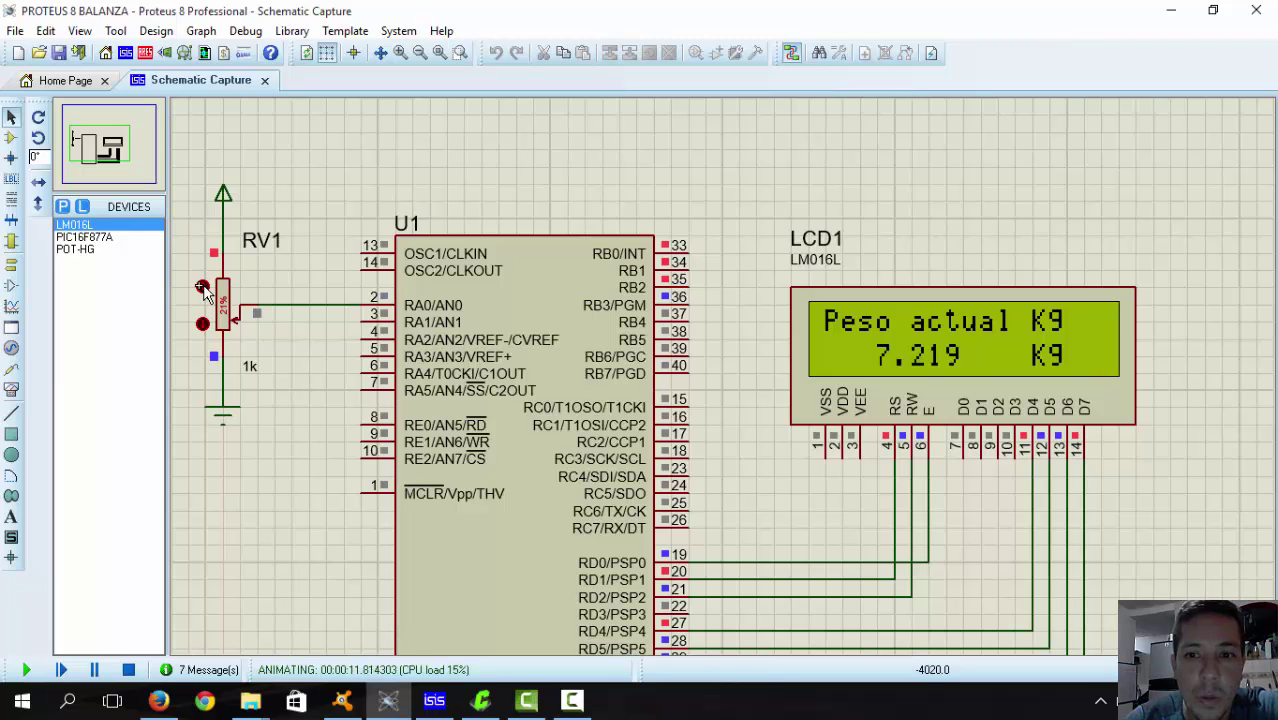
{"action": "left_click", "coordinate": [203, 289]}
Inspect the running circuit's LCD and microcontroller connections, and lower potentiometer RV1 to 17%.
{"action": "left_click_drag", "start_coordinate": [100, 142], "coordinate": [107, 147]}
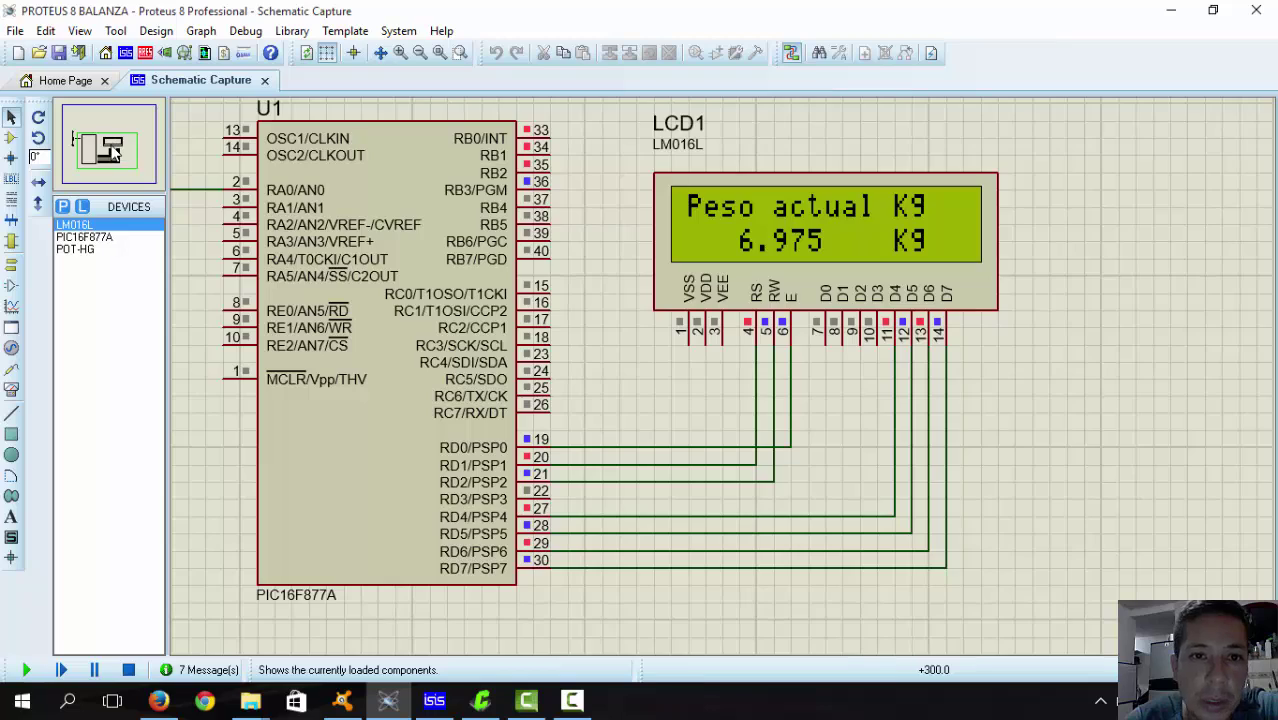
{"action": "left_click", "coordinate": [88, 140]}
{"action": "left_click_drag", "start_coordinate": [88, 140], "coordinate": [97, 150]}
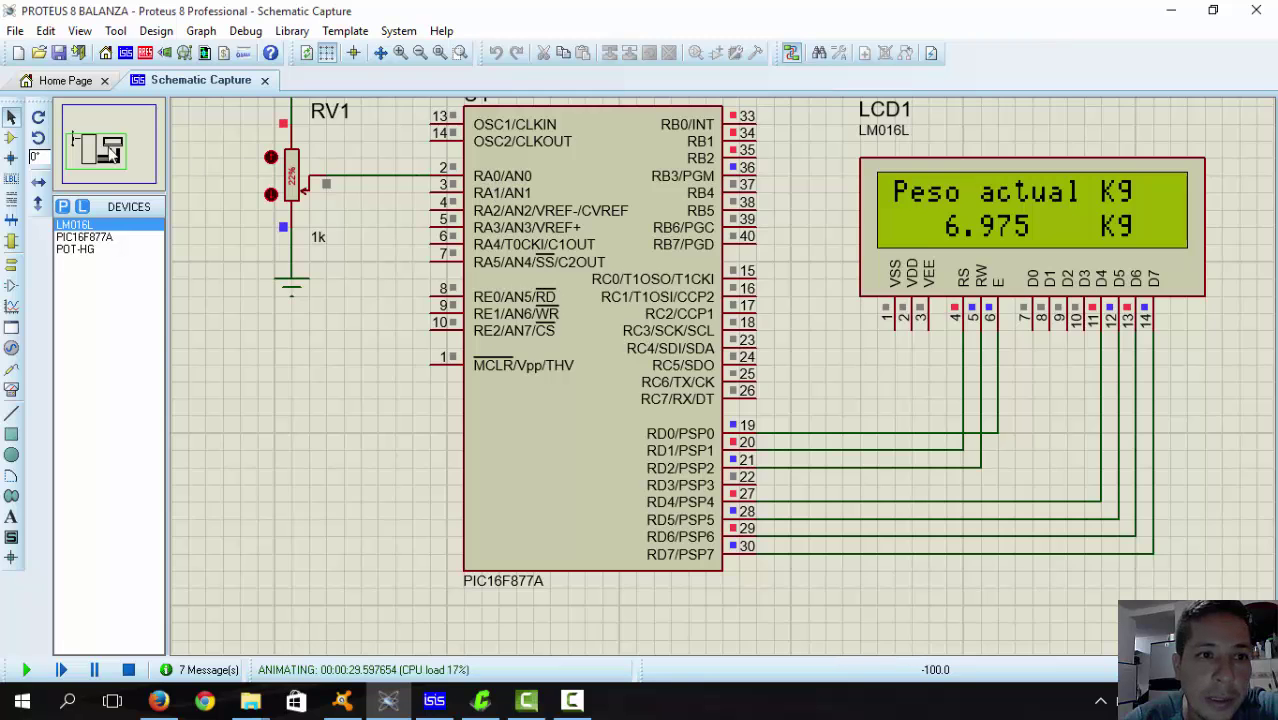
{"action": "left_click_drag", "start_coordinate": [110, 150], "coordinate": [97, 142]}
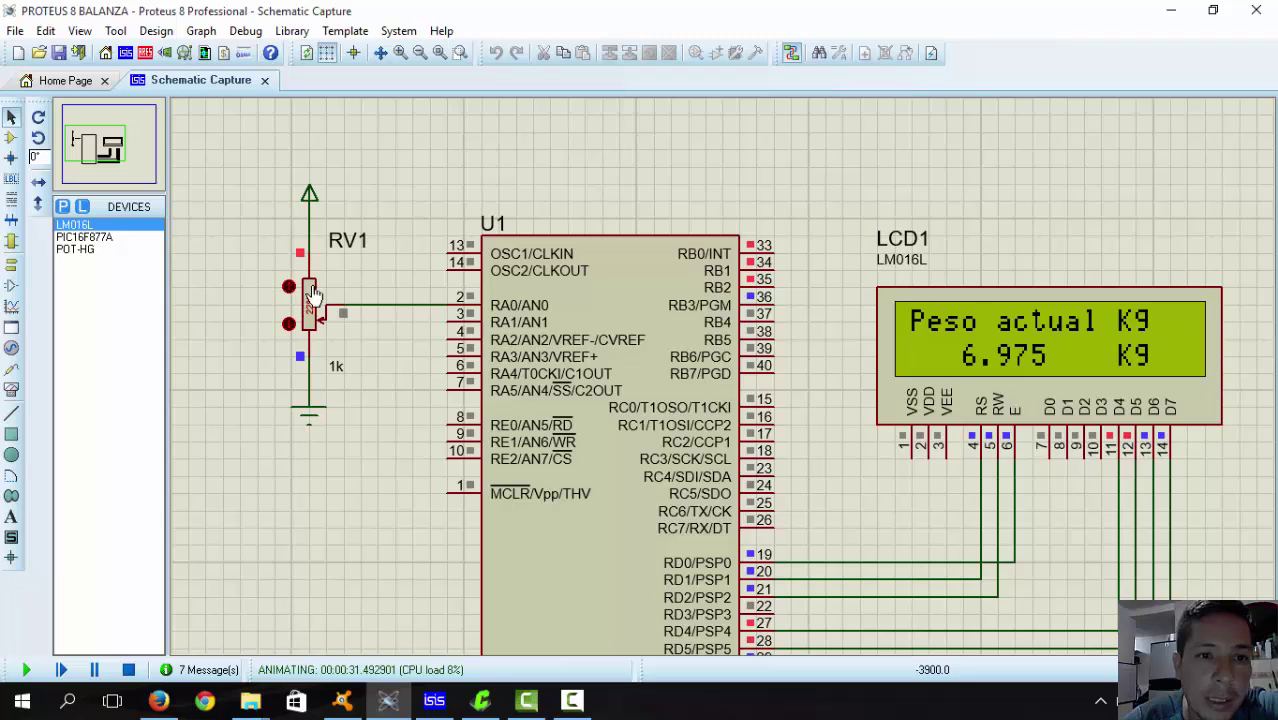
{"action": "left_click", "coordinate": [103, 162]}
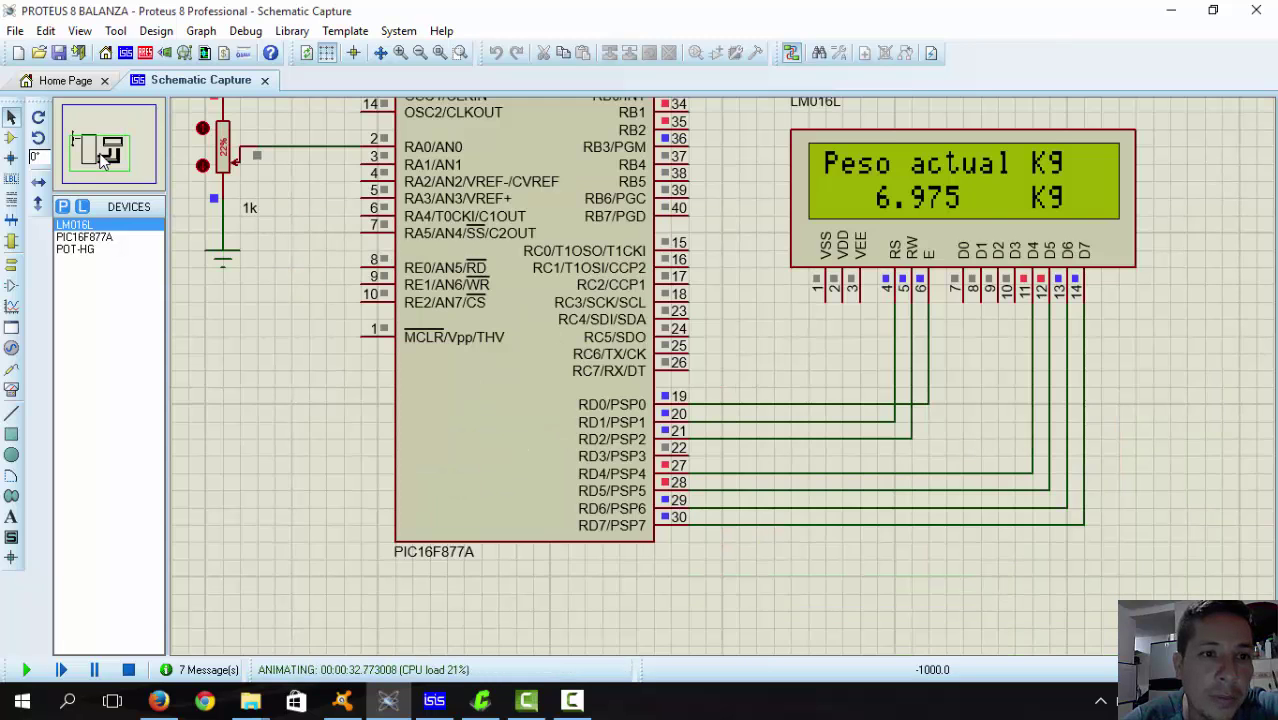
{"action": "mouse_move", "coordinate": [103, 162]}
{"action": "left_mouse_down"}
{"action": "mouse_move", "coordinate": [108, 150]}
{"action": "mouse_move", "coordinate": [78, 140]}
{"action": "mouse_move", "coordinate": [88, 145]}
{"action": "left_mouse_up"}
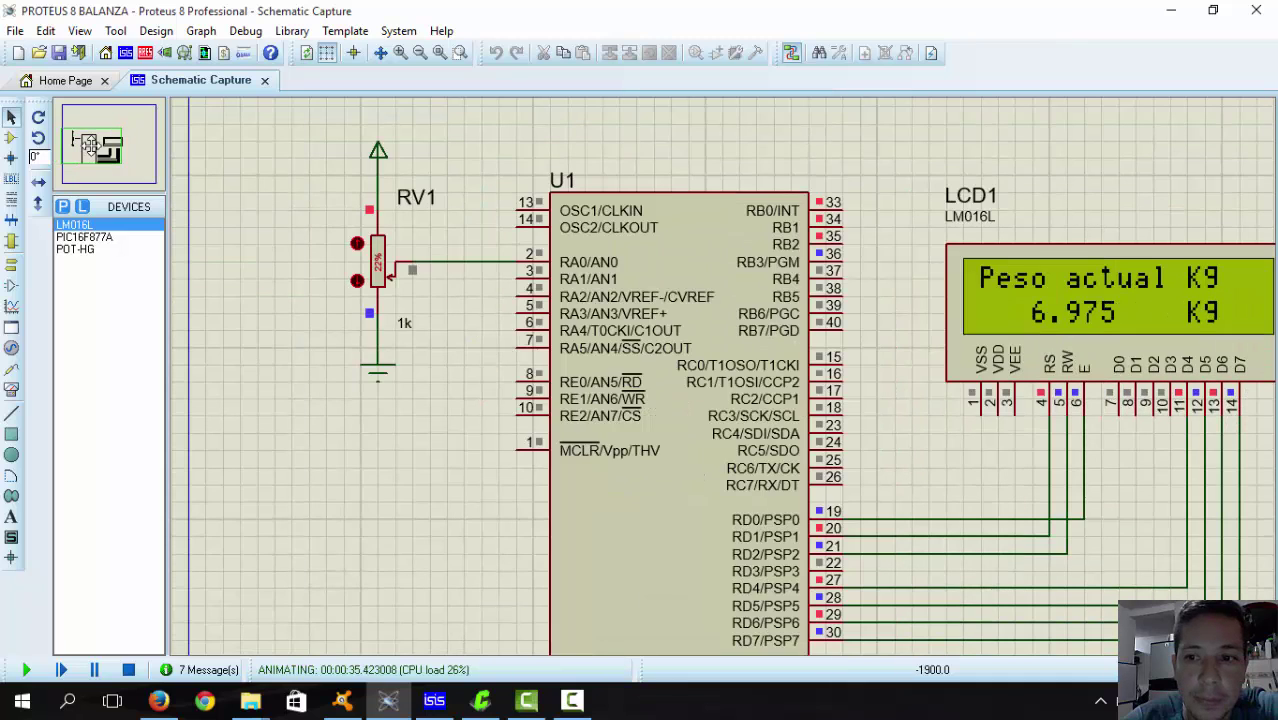
{"action": "left_click", "coordinate": [357, 281]}
{"action": "left_click", "coordinate": [357, 281]}
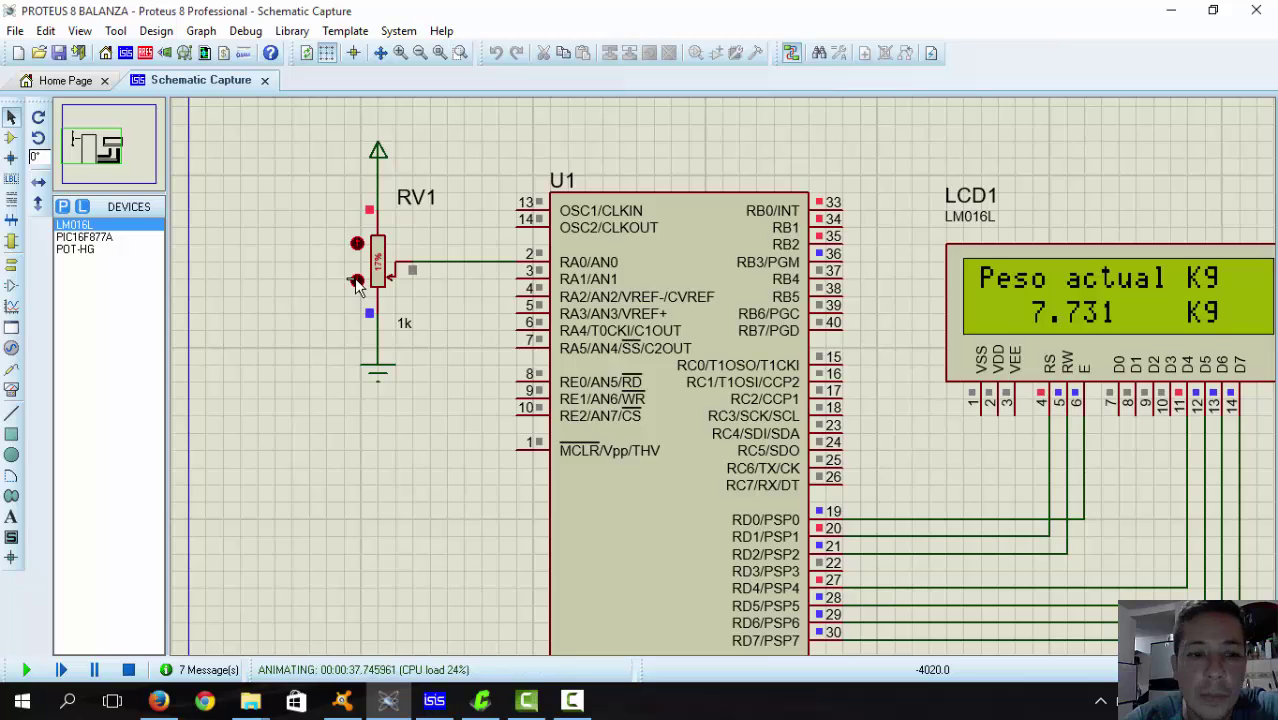
{"action": "left_click", "coordinate": [357, 281]}
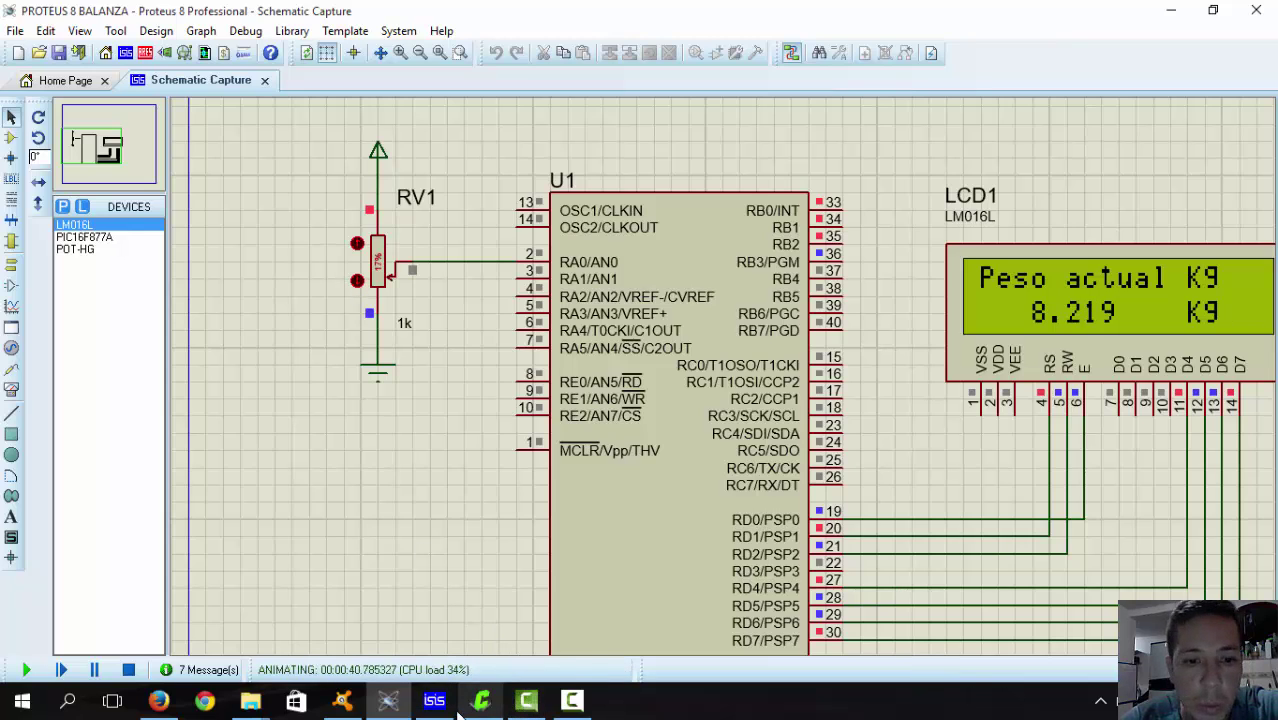
{"action": "left_click", "coordinate": [528, 700]}
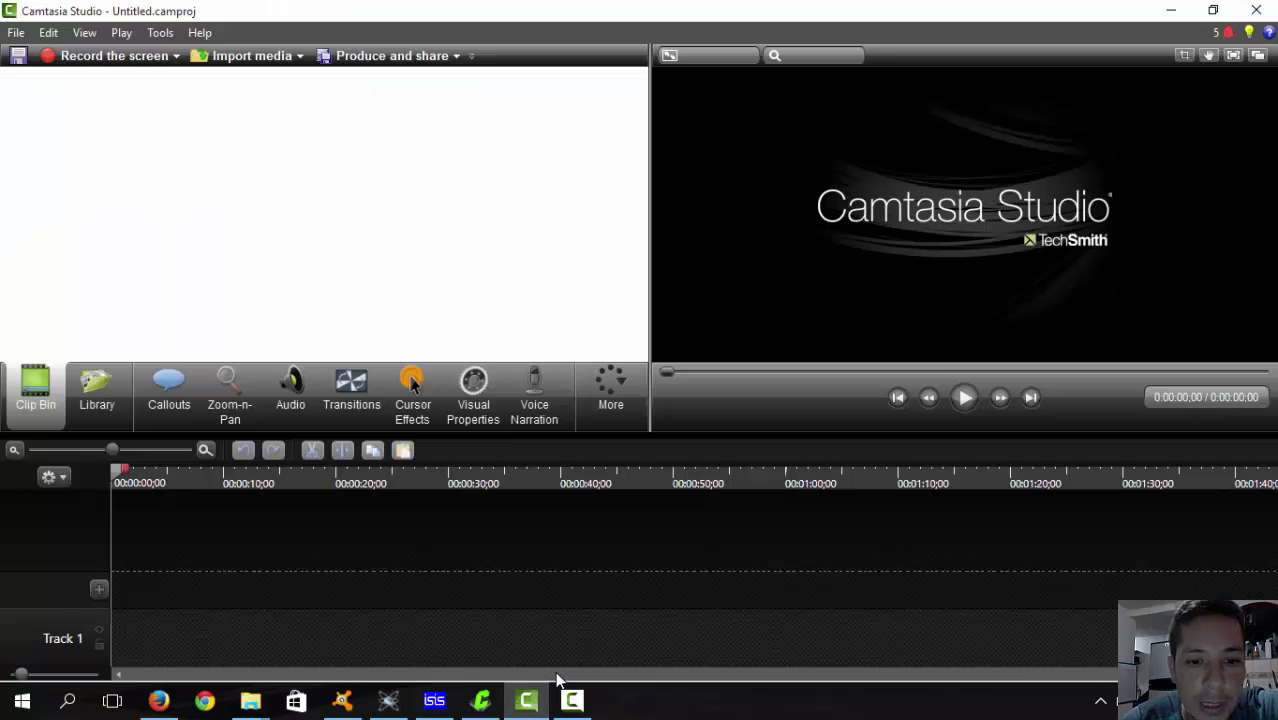